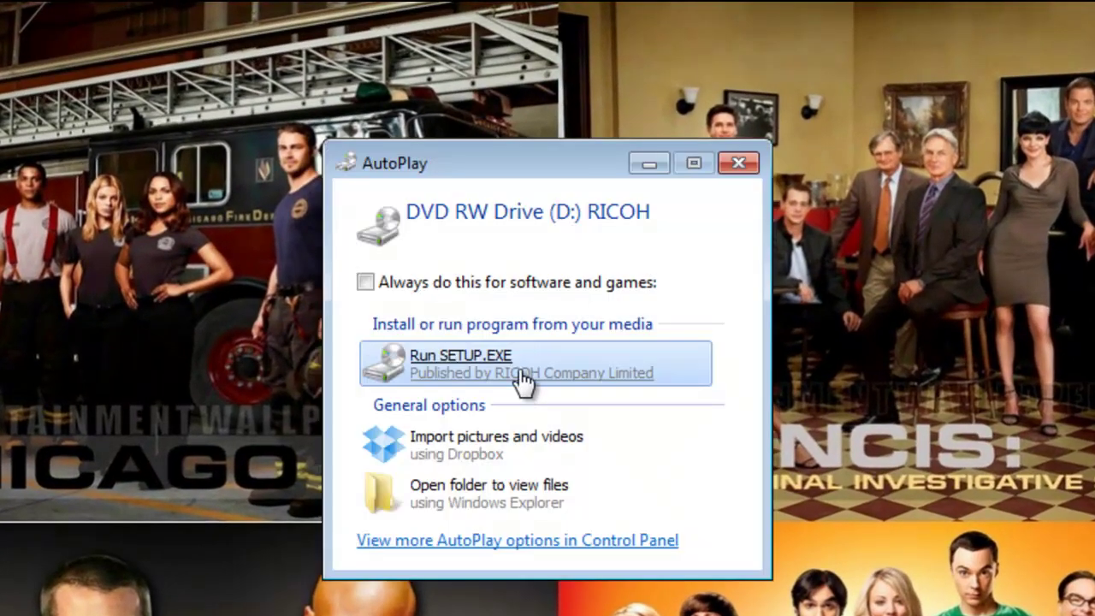
Run SETUP.EXE from the RICOH disc, allow it to make changes to the computer, and continue in English.
left_click(520, 370)
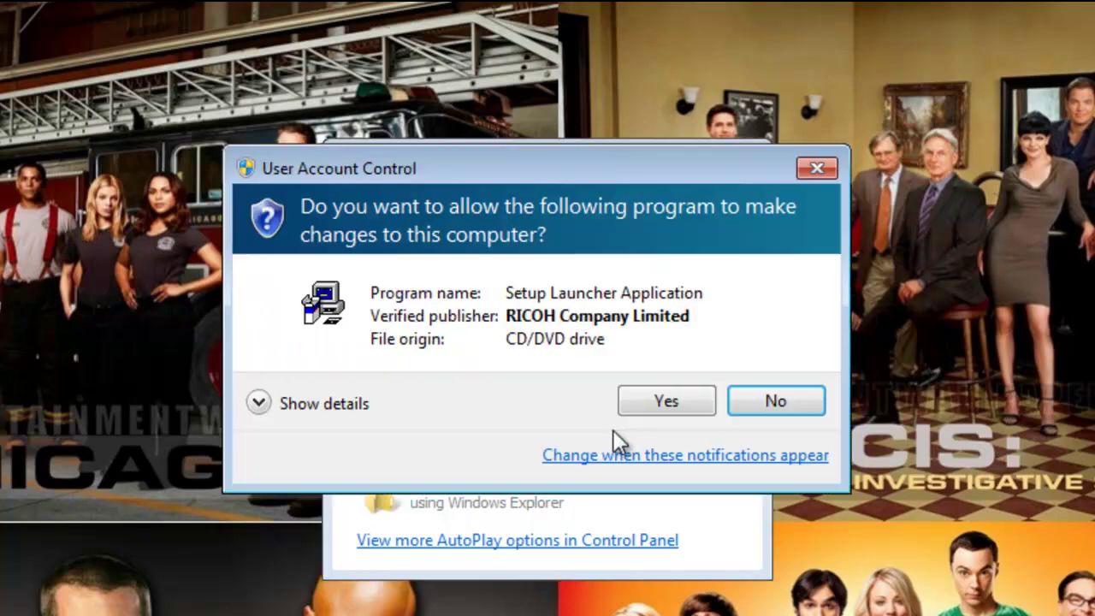
left_click(657, 407)
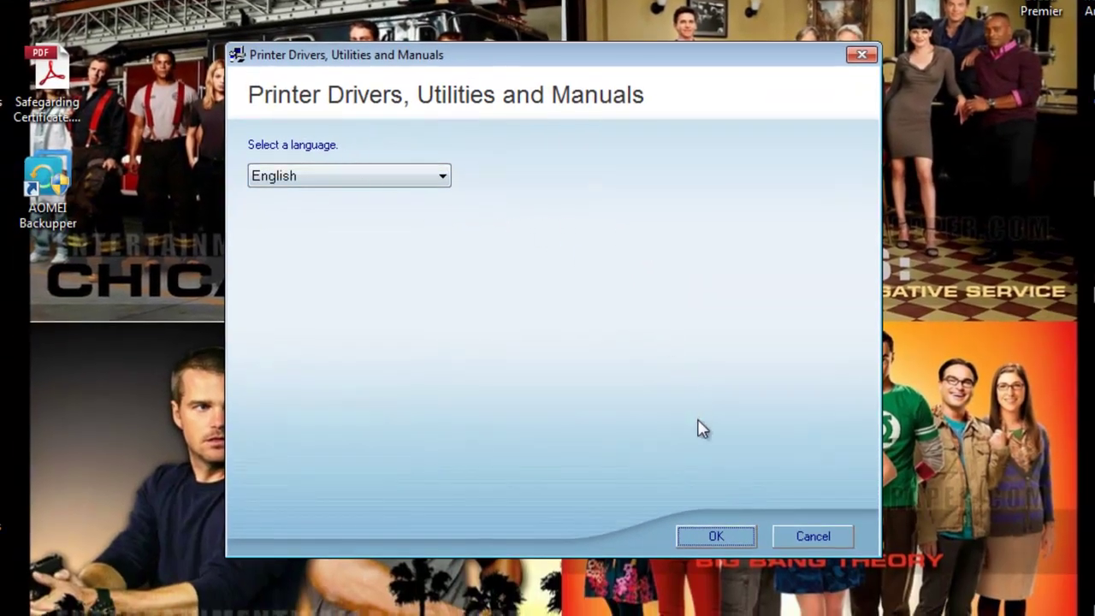
left_click(716, 538)
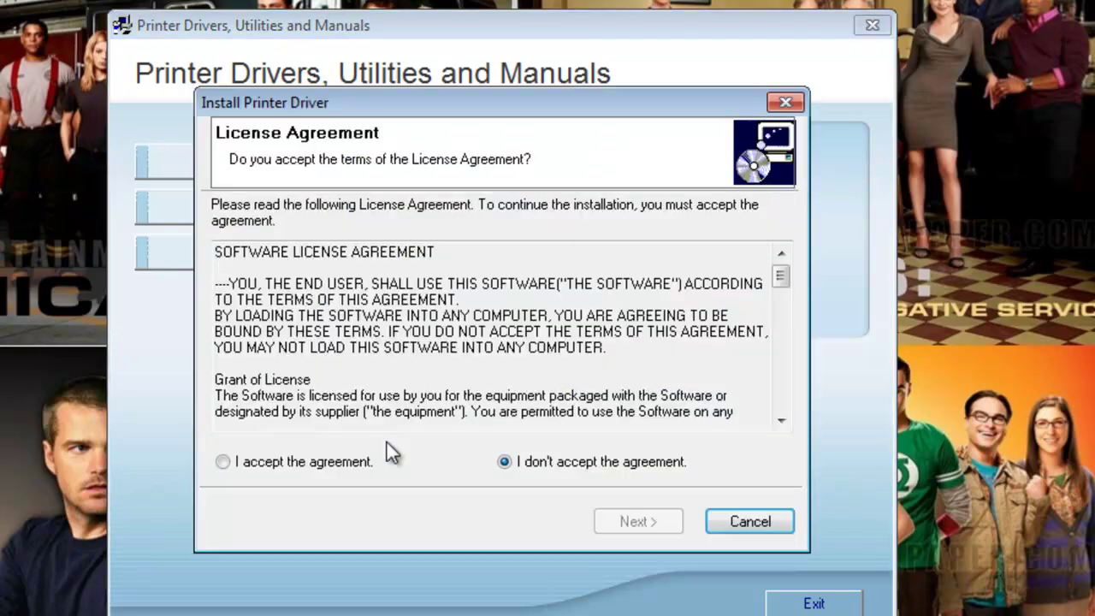
Accept the printer driver licence agreement and choose to connect a printer using a USB cable.
left_click(359, 466)
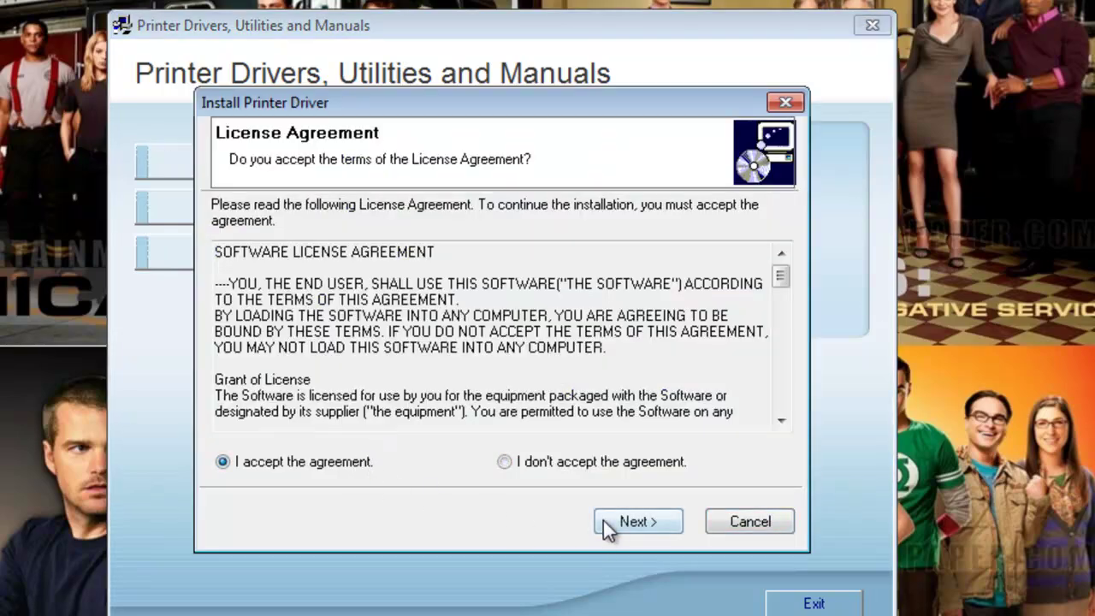
left_click(606, 522)
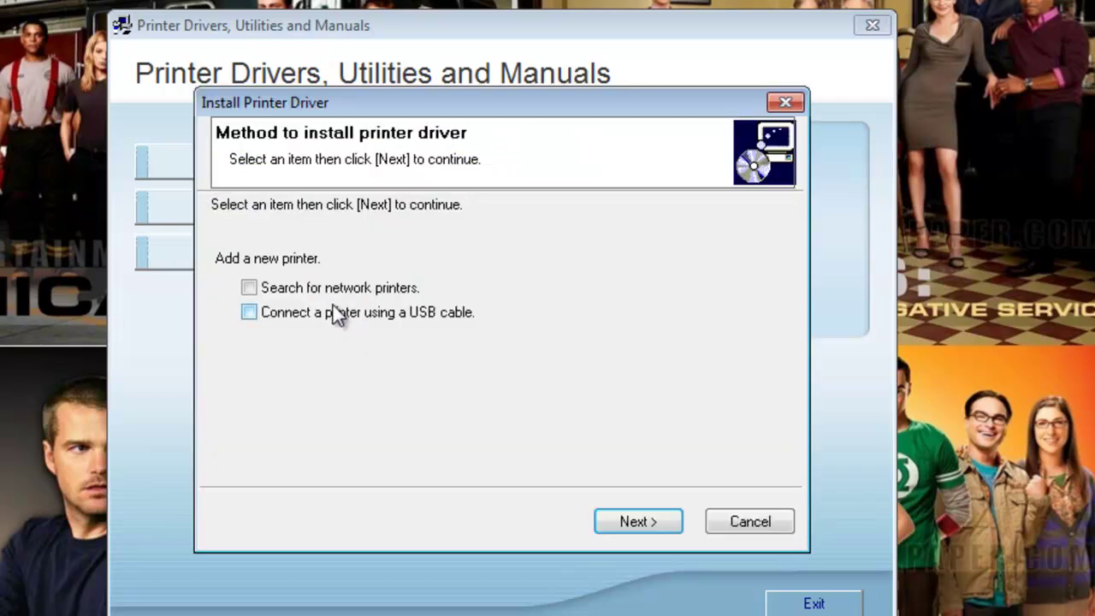
left_click(326, 313)
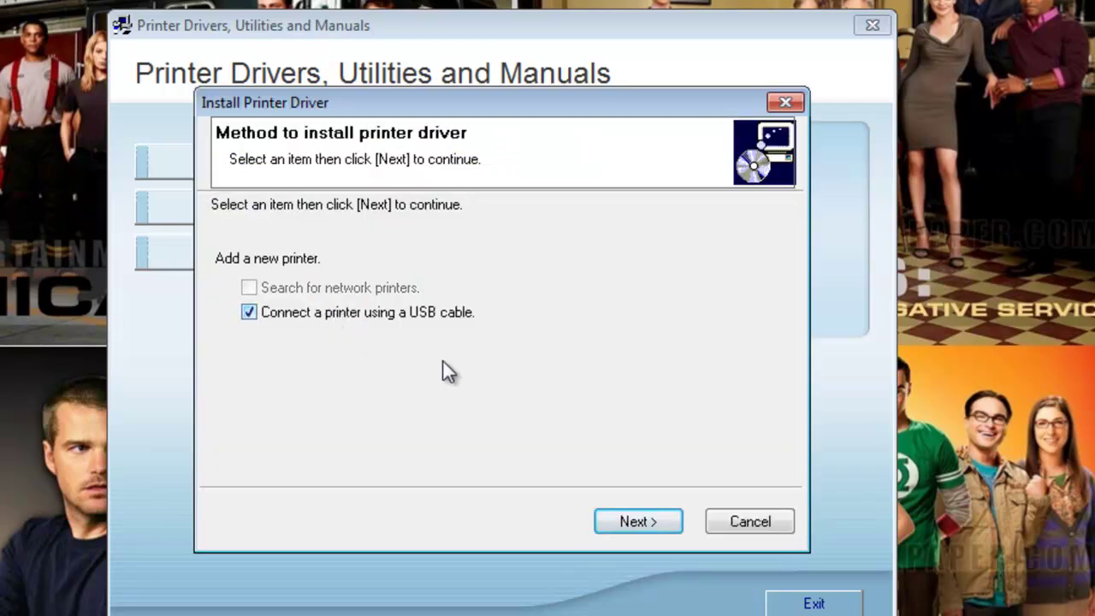
left_click(653, 520)
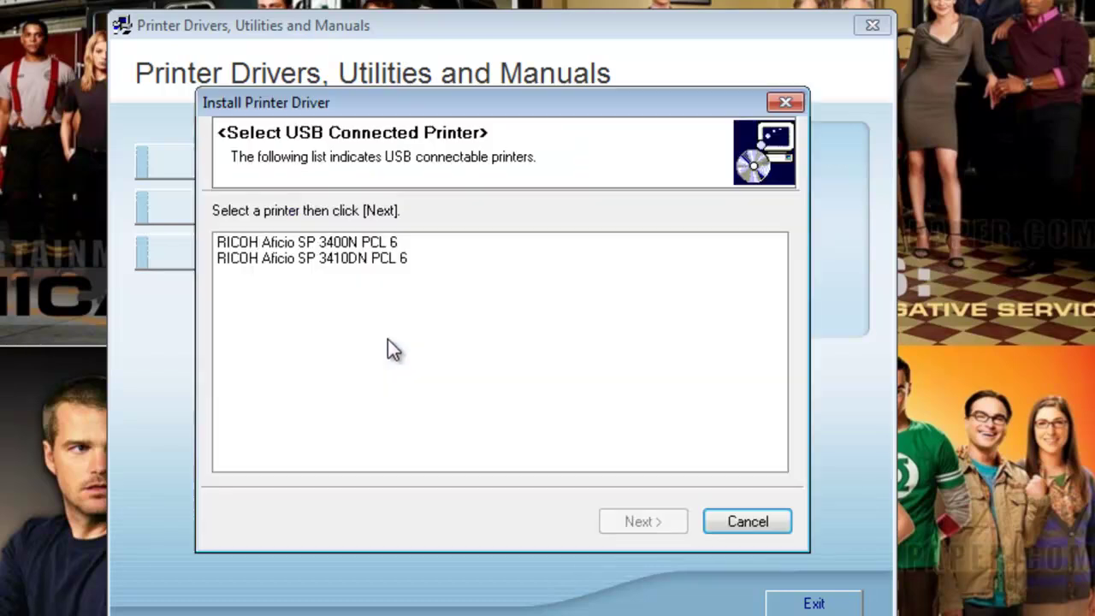
Try to install the RICOH Aficio SP 3400N PCL 6 driver for the USB-connected printer.
left_click(347, 243)
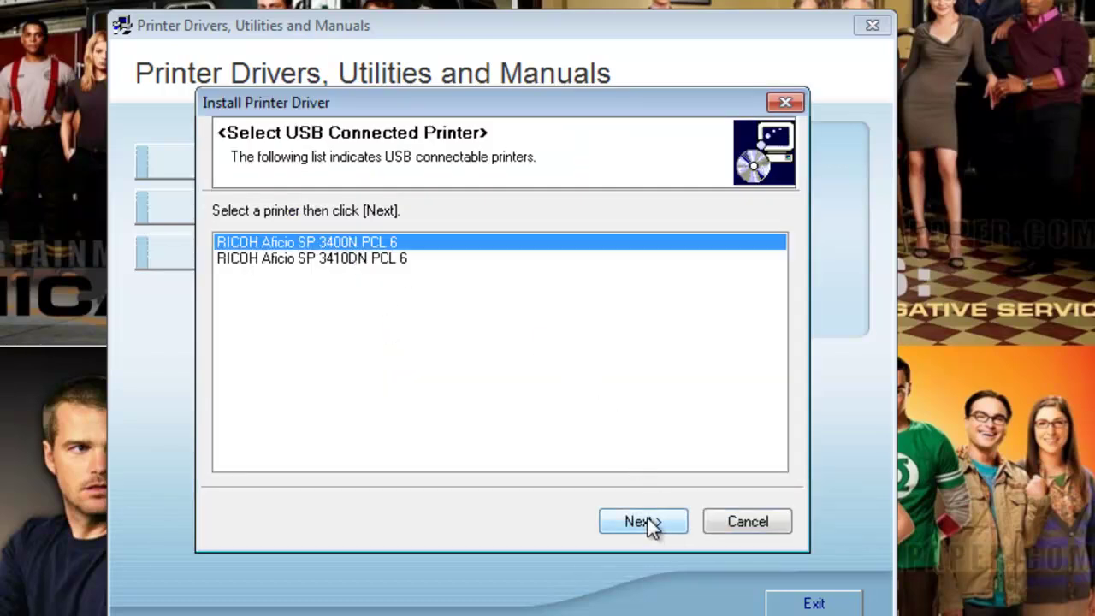
left_click(648, 519)
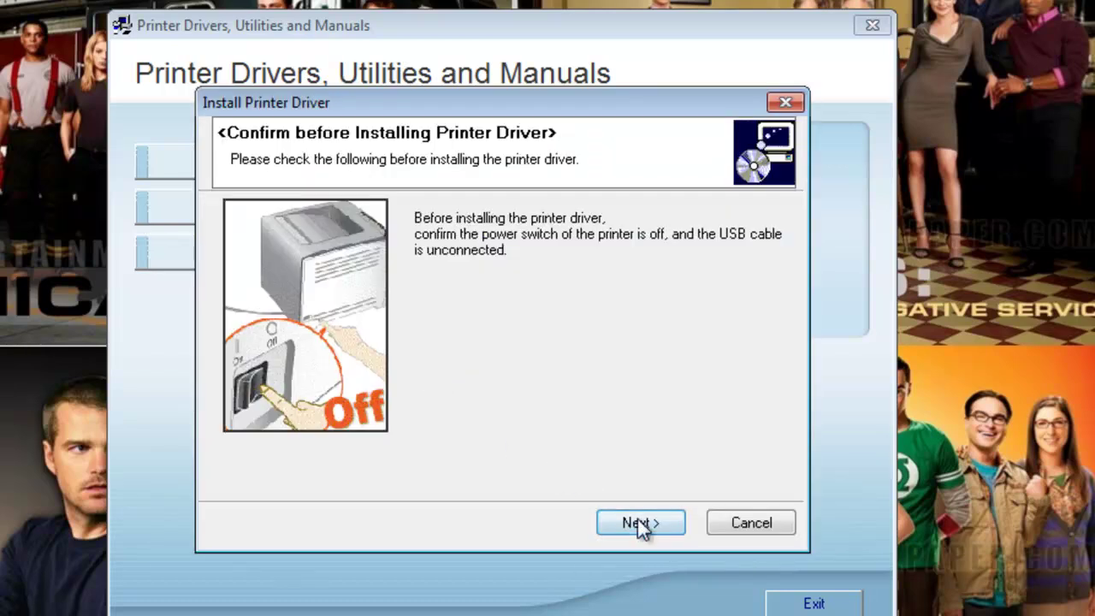
left_click(641, 526)
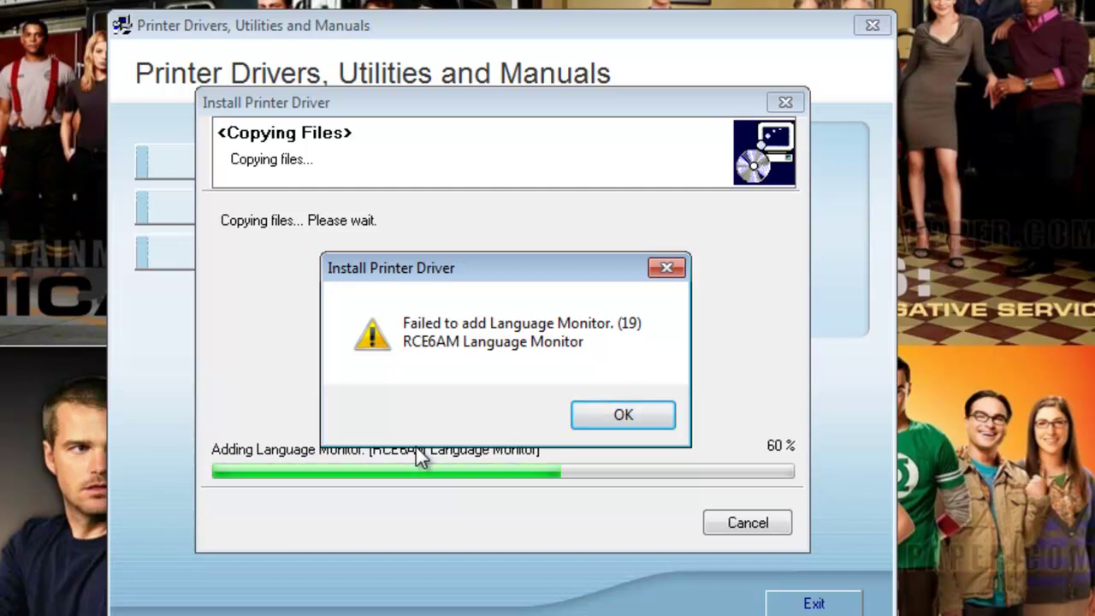
left_click(655, 415)
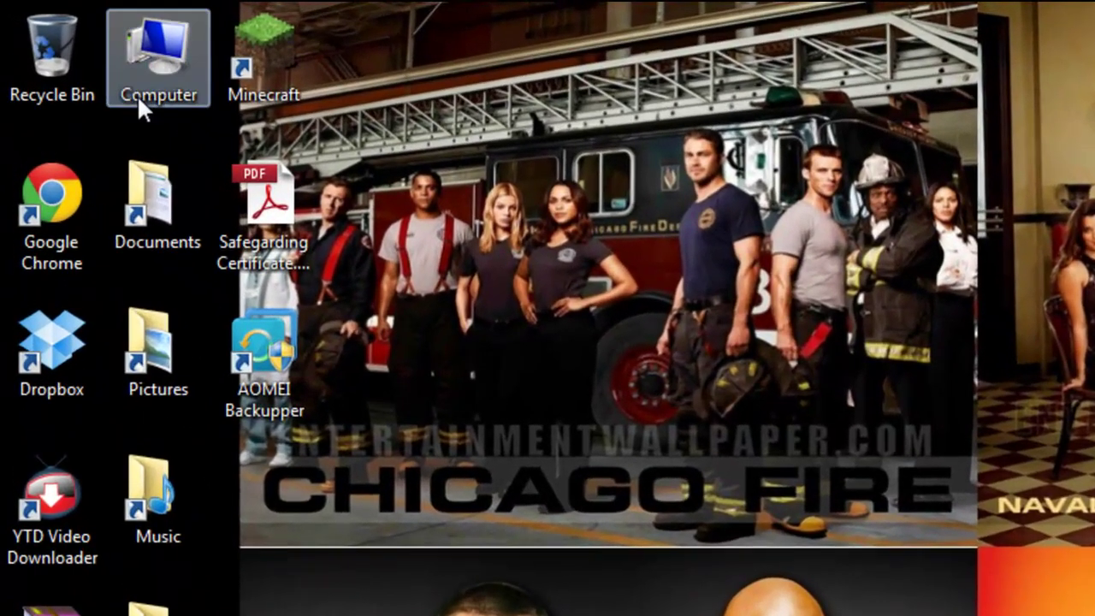
Browse the RICOH disc's files from Computer to the first folder inside DRIVERS, PCL6, XP_VISTA, ENGLISH.
double_click(137, 94)
right_click(385, 324)
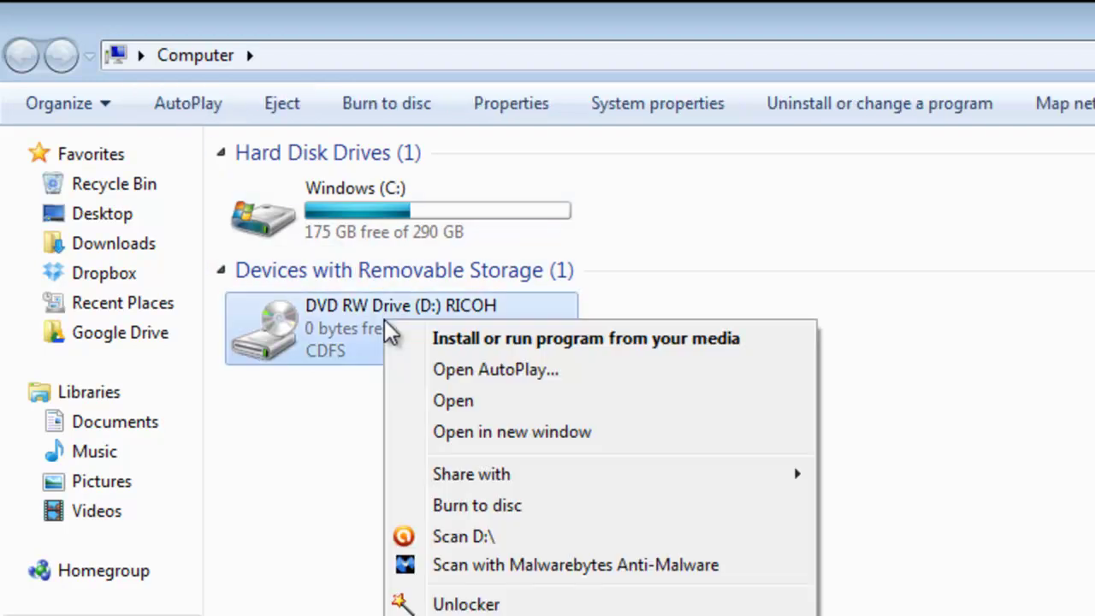
left_click(457, 403)
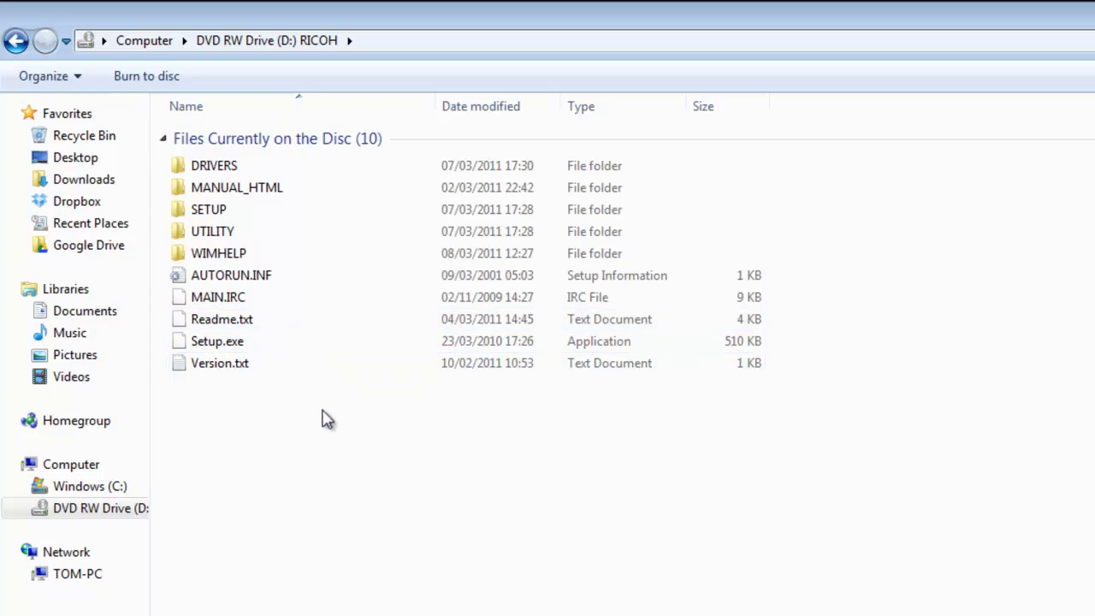
double_click(242, 168)
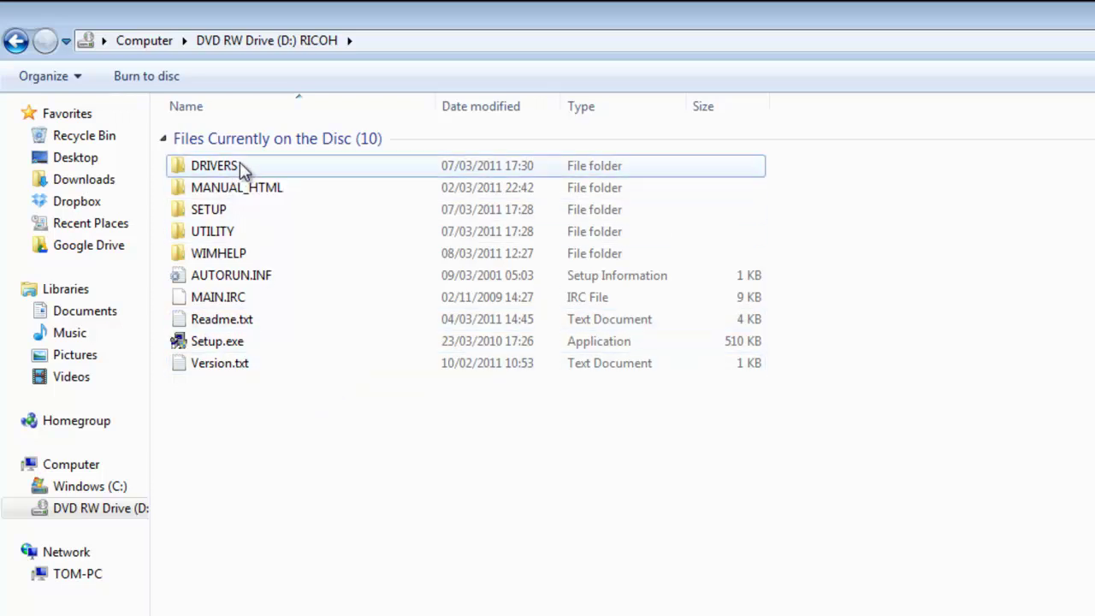
double_click(242, 169)
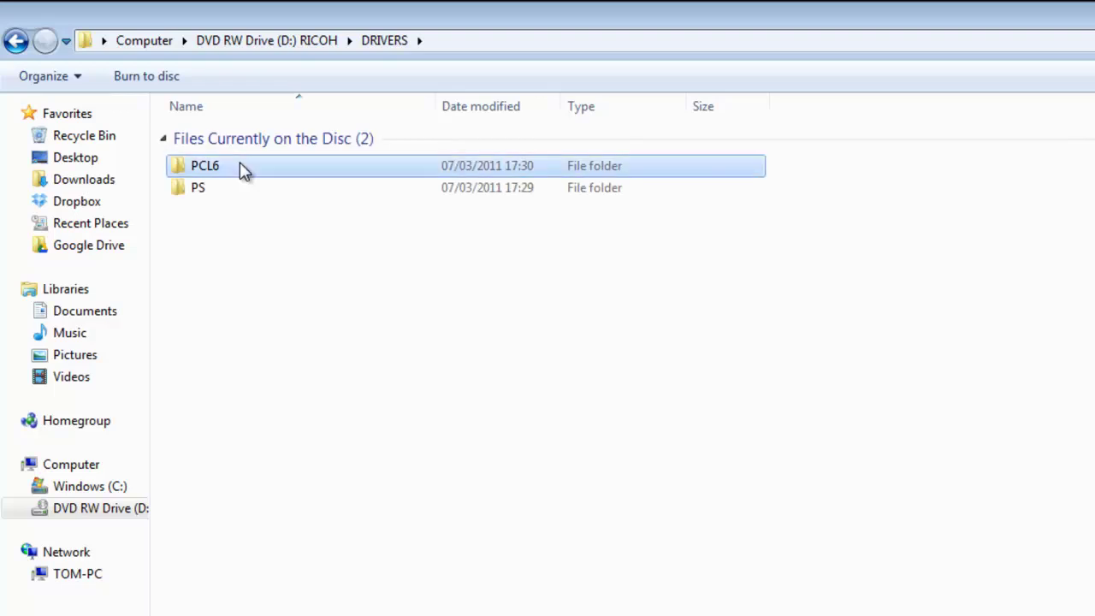
double_click(242, 169)
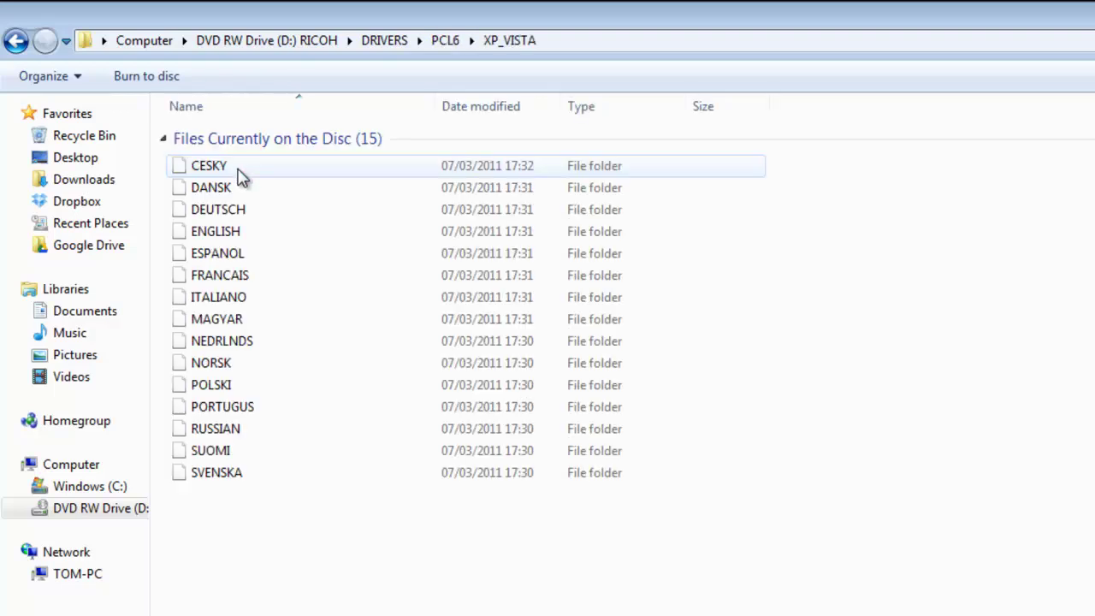
double_click(202, 231)
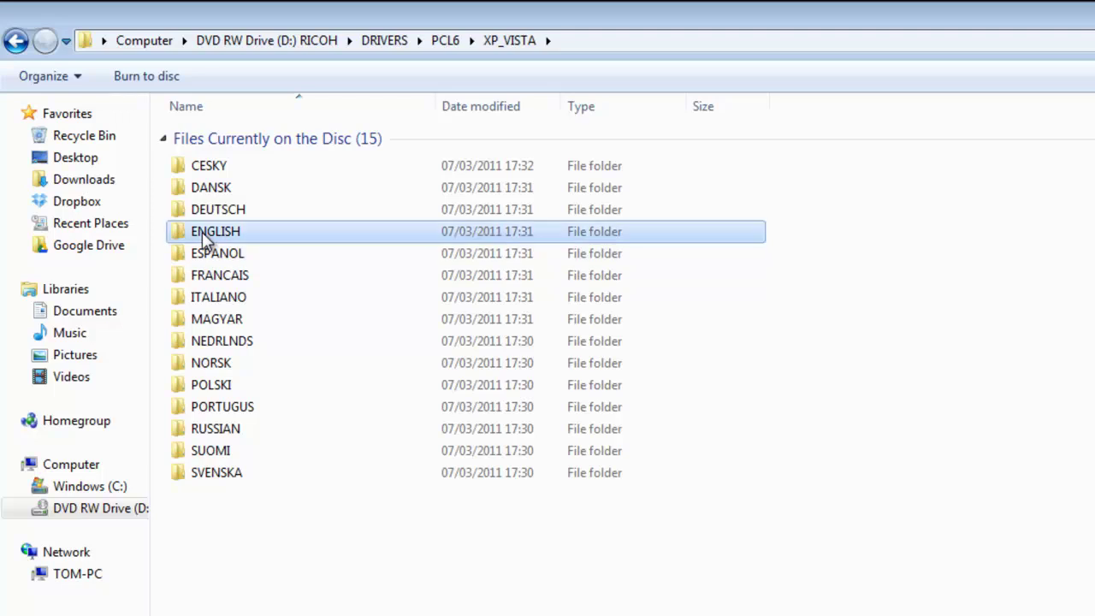
double_click(206, 169)
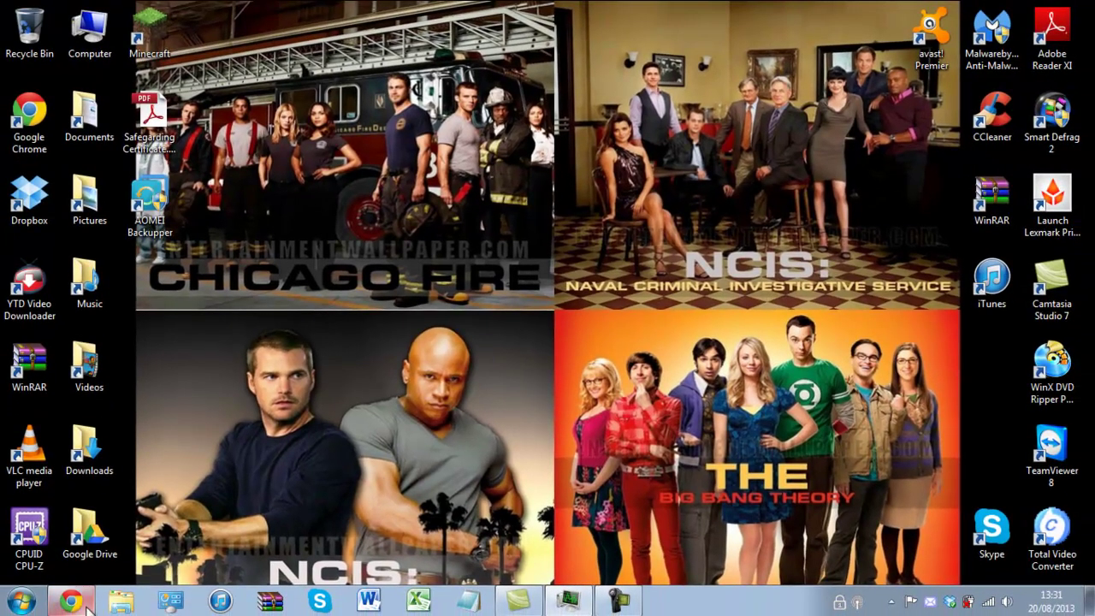
Switch to Chrome and open Office Products Downloads from Ricoh's United Kingdom Downloads page.
left_click(71, 601)
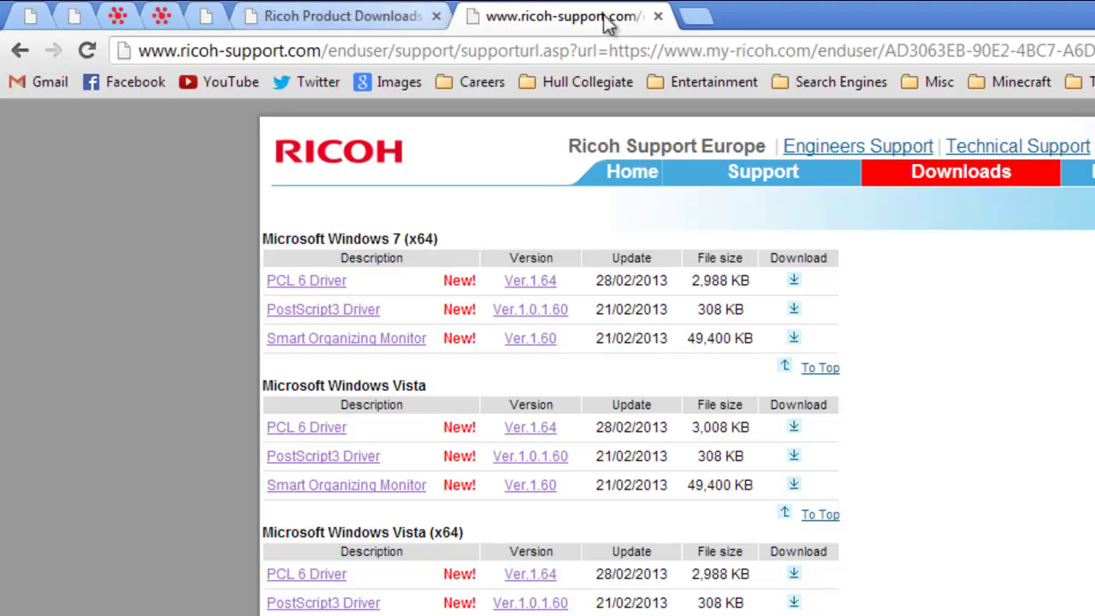
left_click(364, 15)
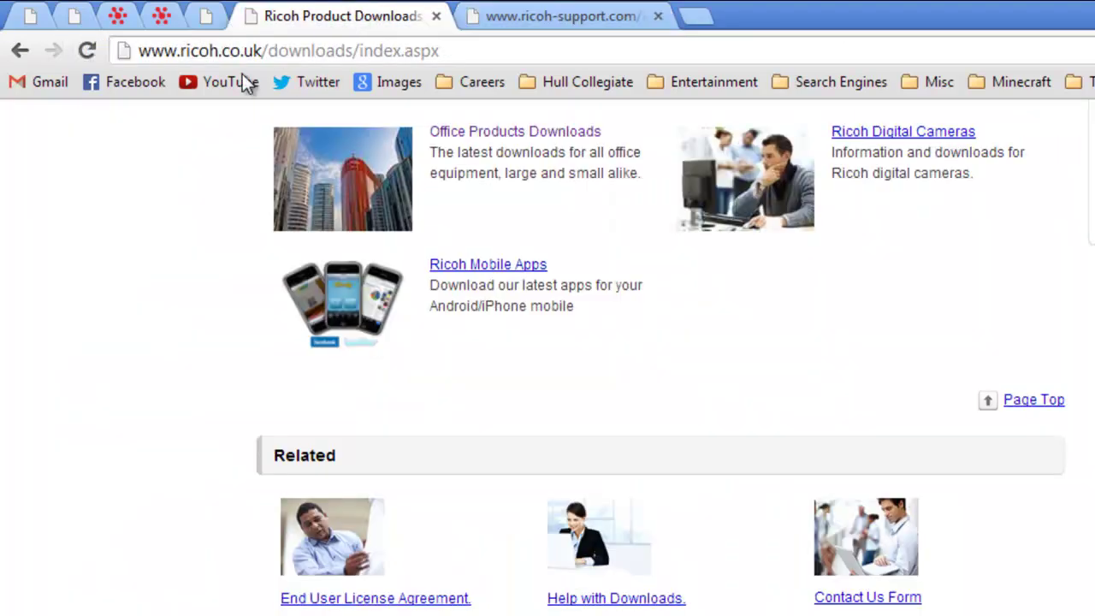
scroll(111, 372, "up", 5)
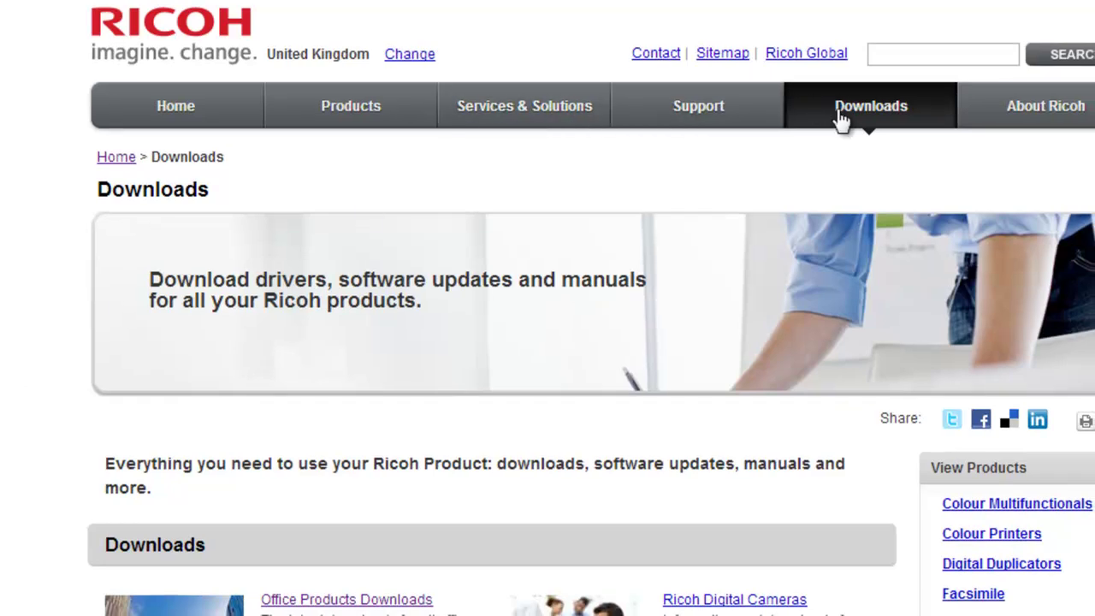
scroll(625, 599, "down", 3)
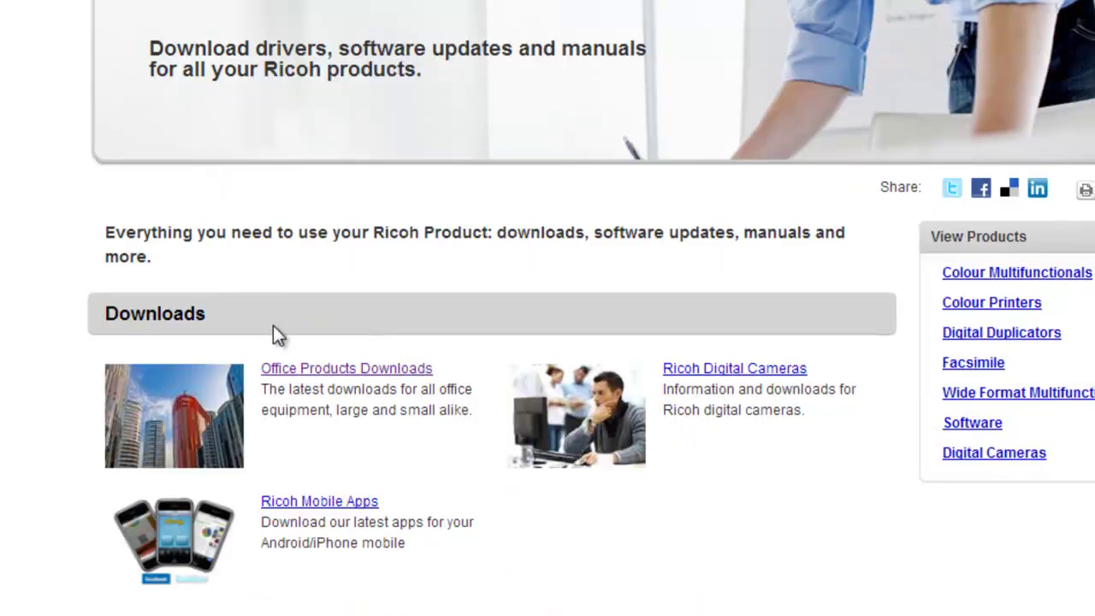
left_click(289, 374)
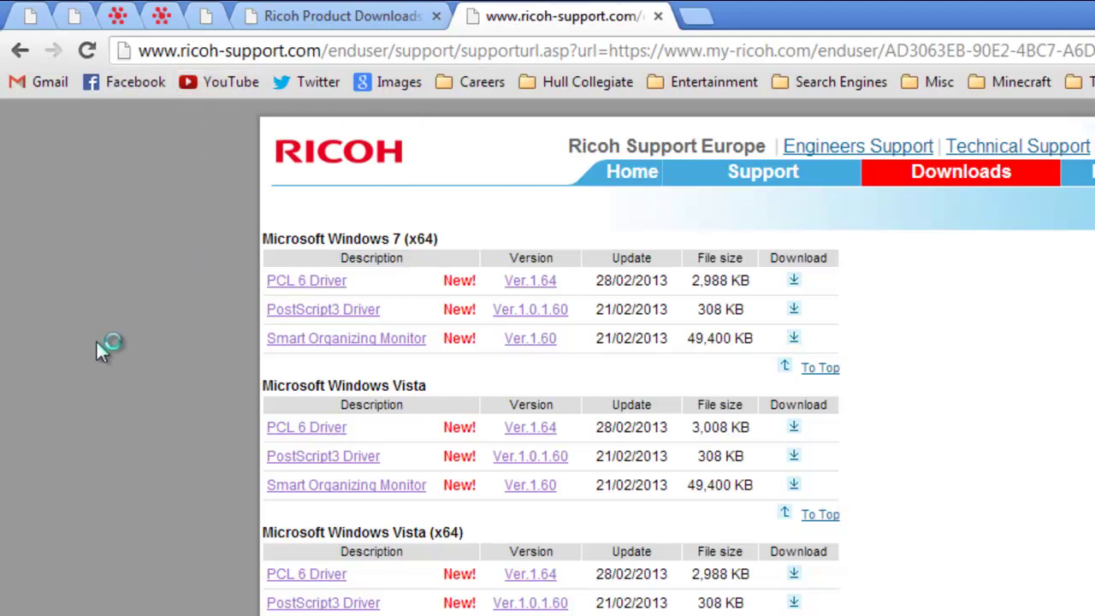
Review the Aficio SP 3400N/3410DN driver language choices and the driver downloads listed for each Windows version.
left_click(21, 52)
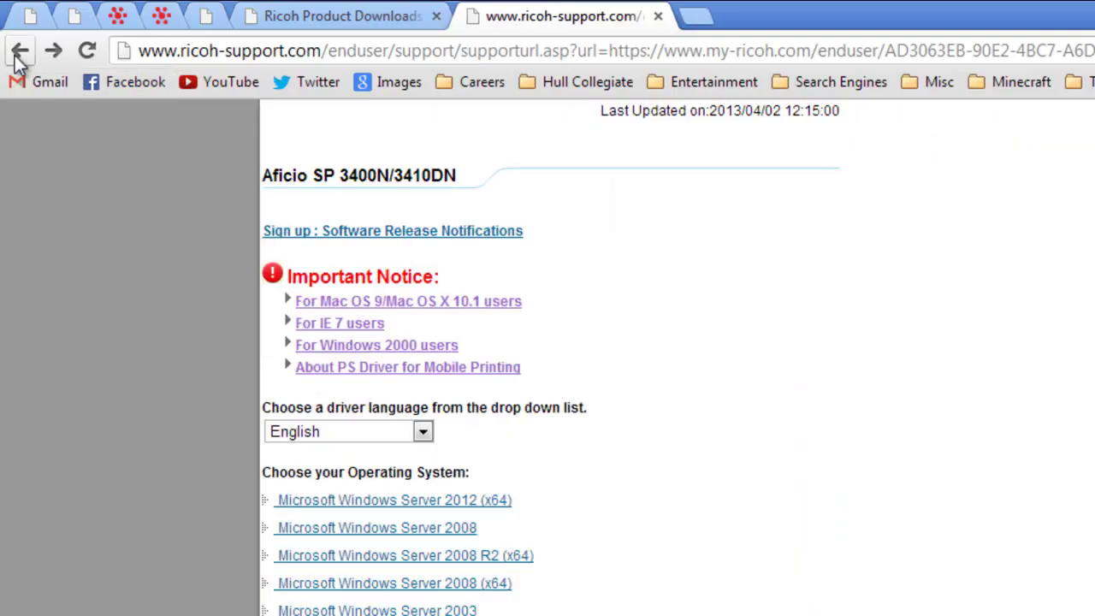
left_click(332, 428)
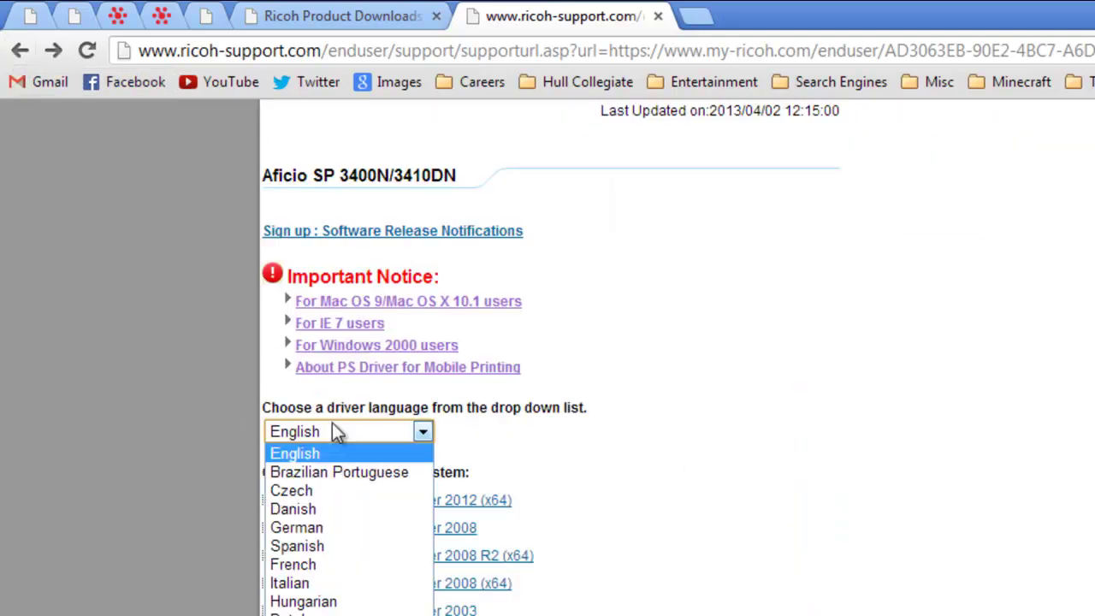
left_click(332, 428)
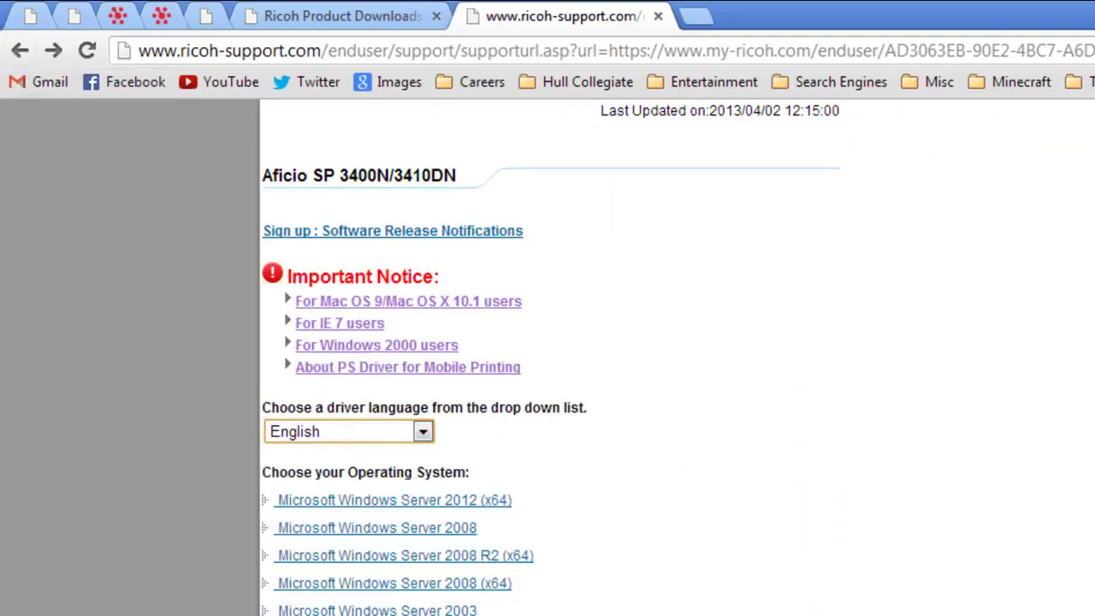
scroll(371, 477, "down", 7)
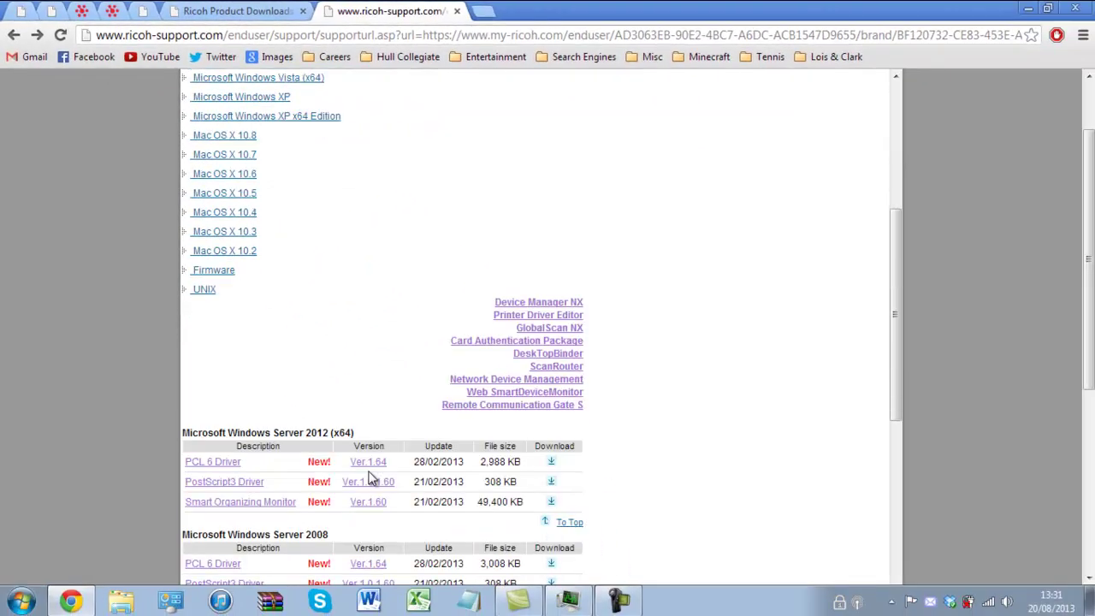
scroll(214, 376, "down", 9)
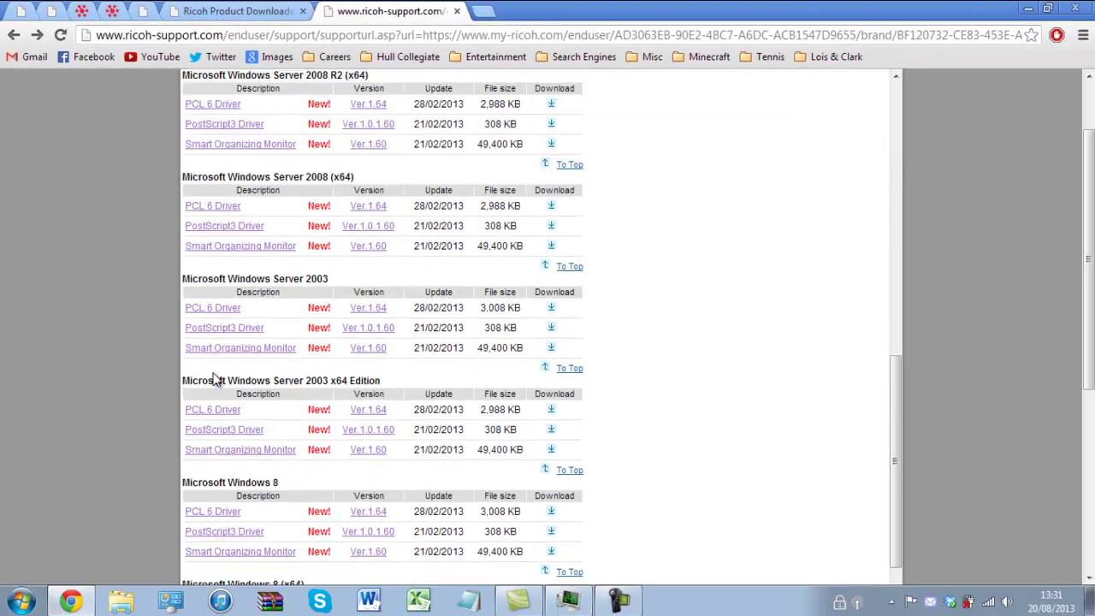
scroll(215, 379, "down", 6)
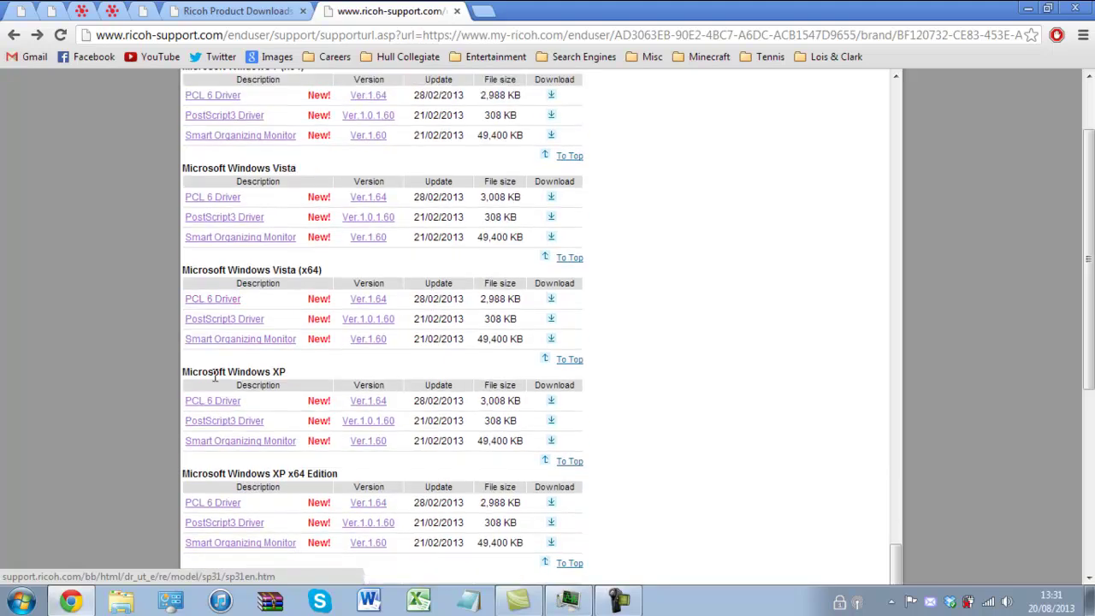
scroll(215, 379, "up", 4)
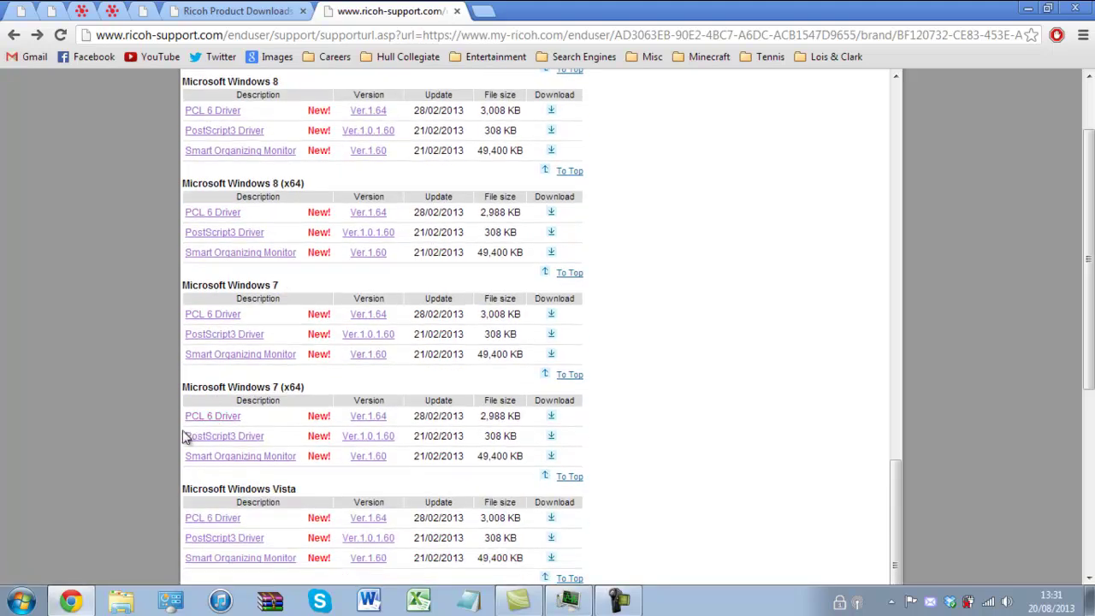
scroll(215, 411, "down", 4)
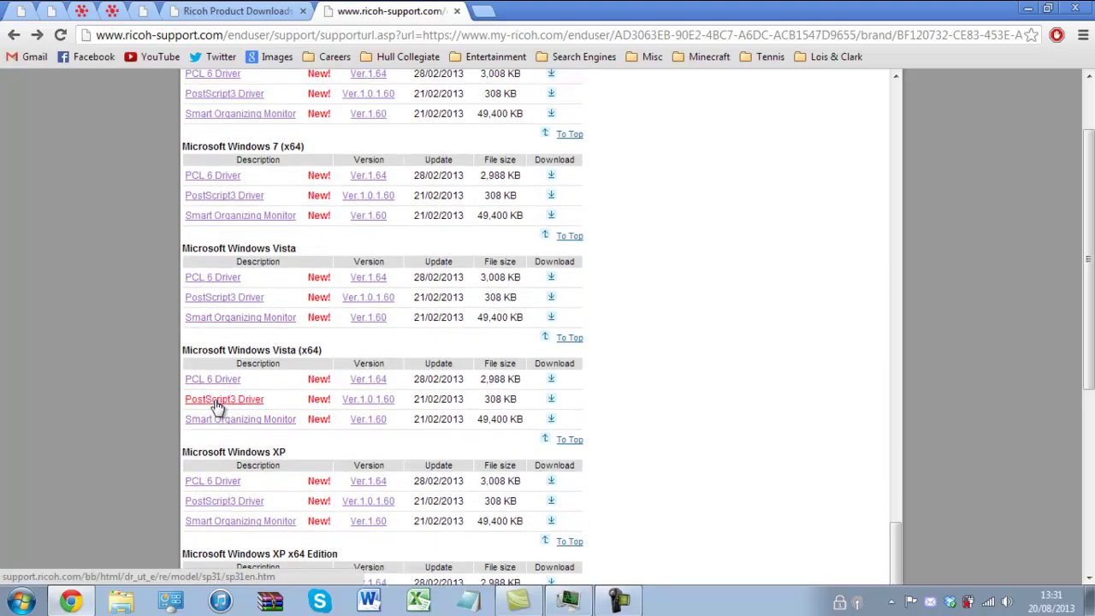
scroll(160, 255, "up", 1)
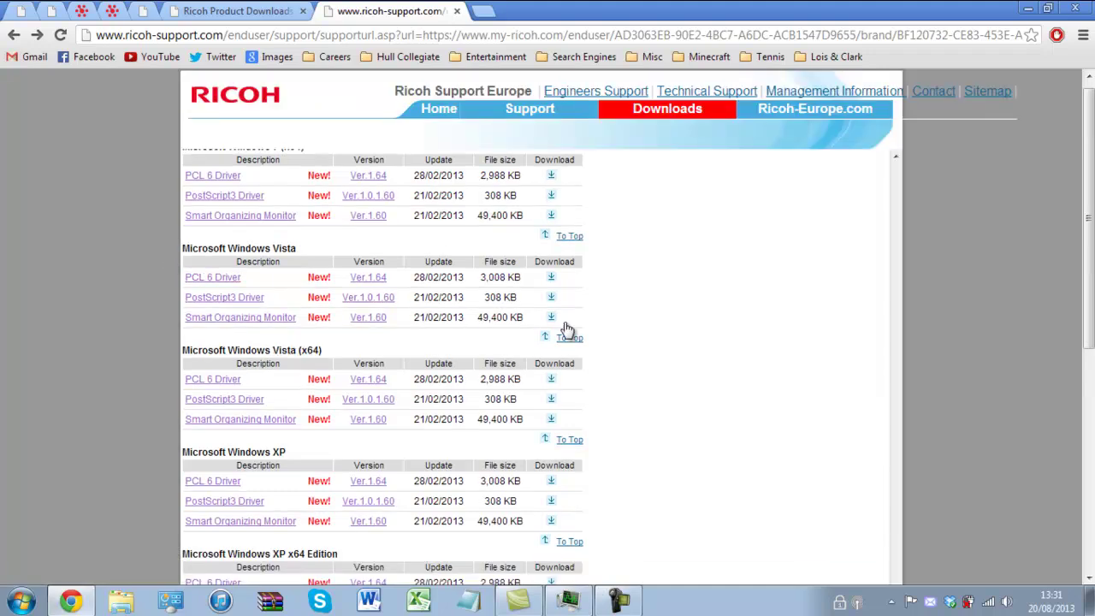
scroll(704, 344, "up", 1)
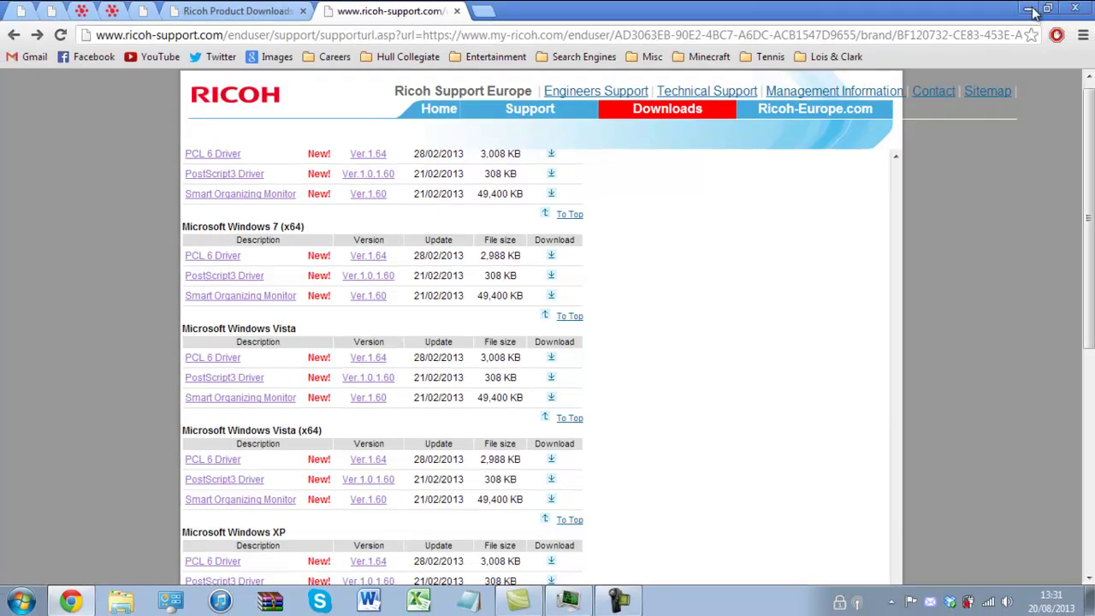
Minimise the browser, open the Downloads folder from the desktop, and locate the r58942en.exe driver package.
left_click(1030, 10)
double_click(86, 443)
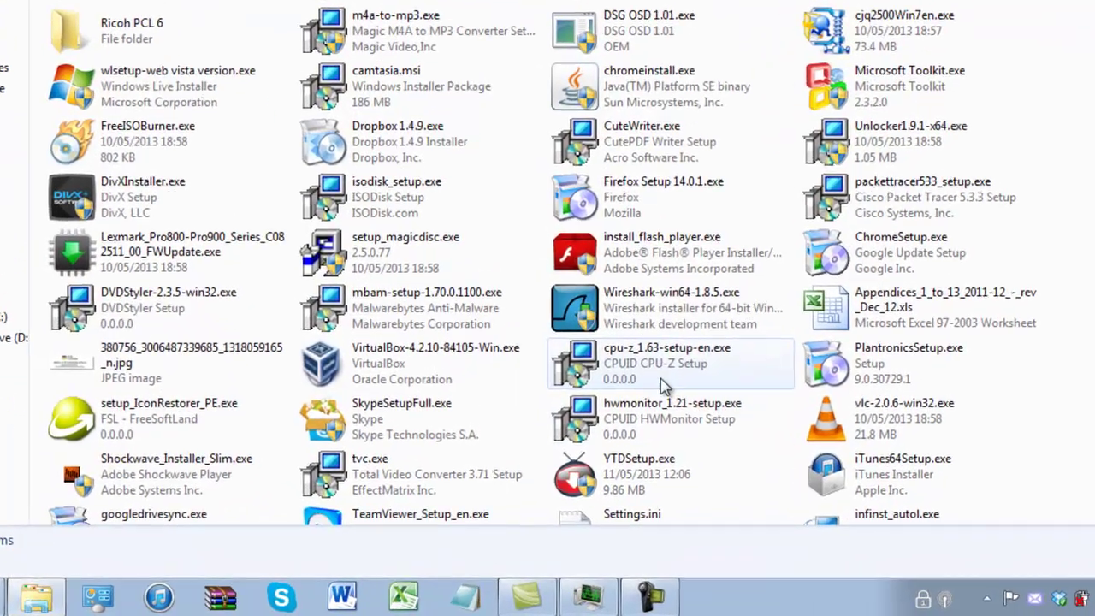
scroll(646, 420, "down", 10)
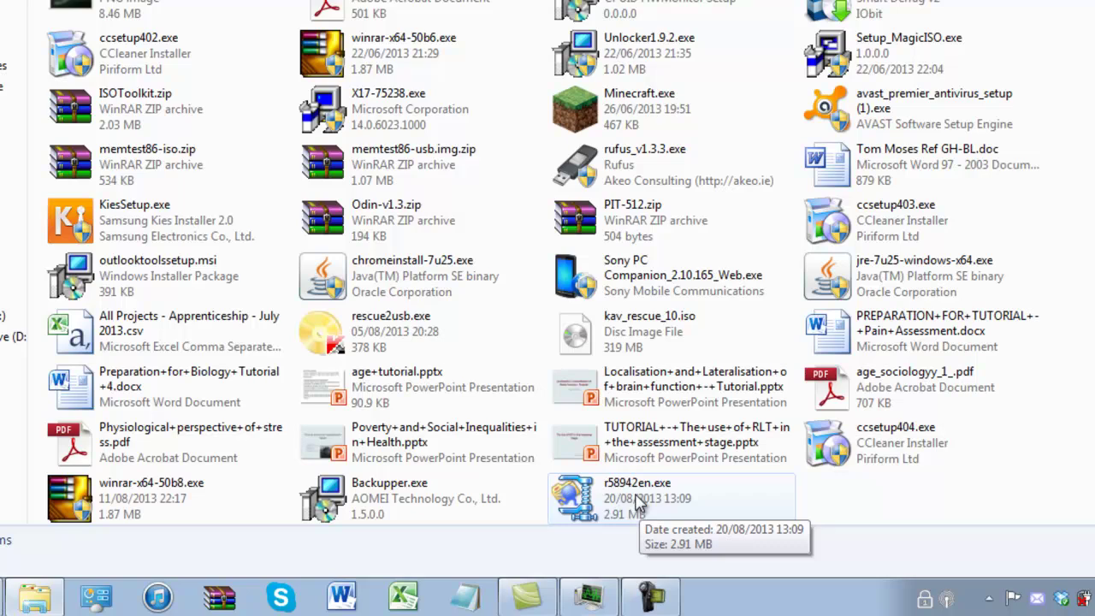
Run the r58942en.exe driver package from the Downloads folder, accepting the security warning.
scroll(638, 505, "up", 10)
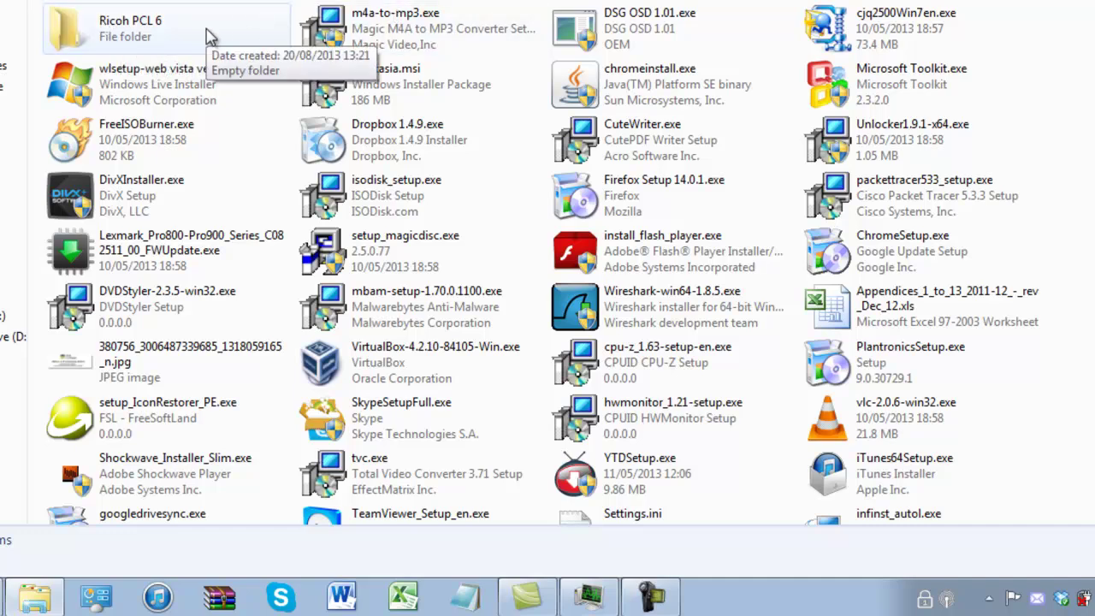
scroll(207, 37, "down", 15)
double_click(601, 507)
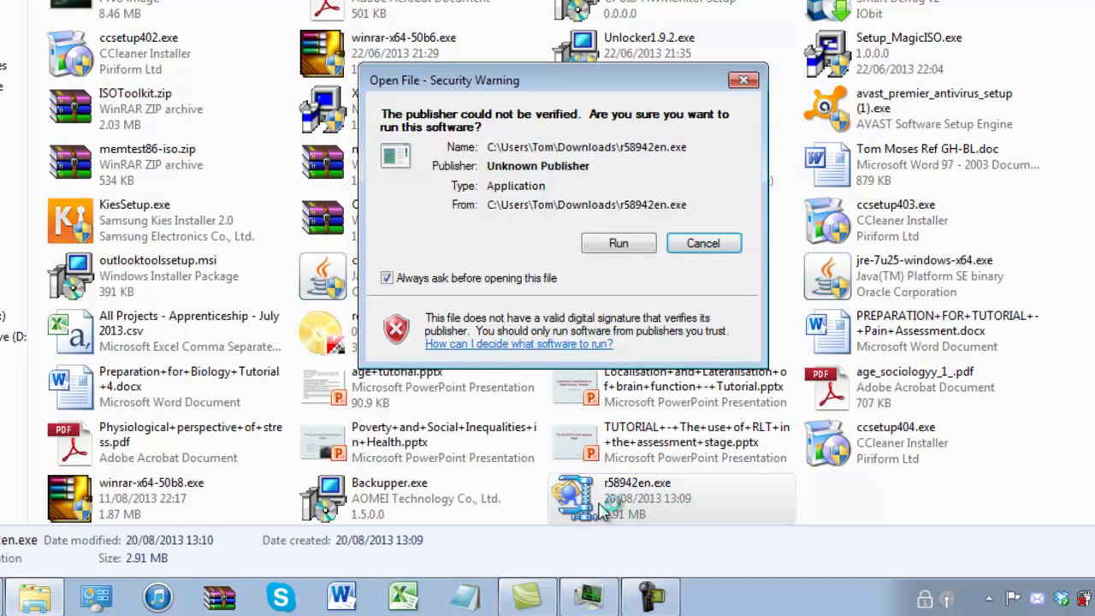
left_click(610, 249)
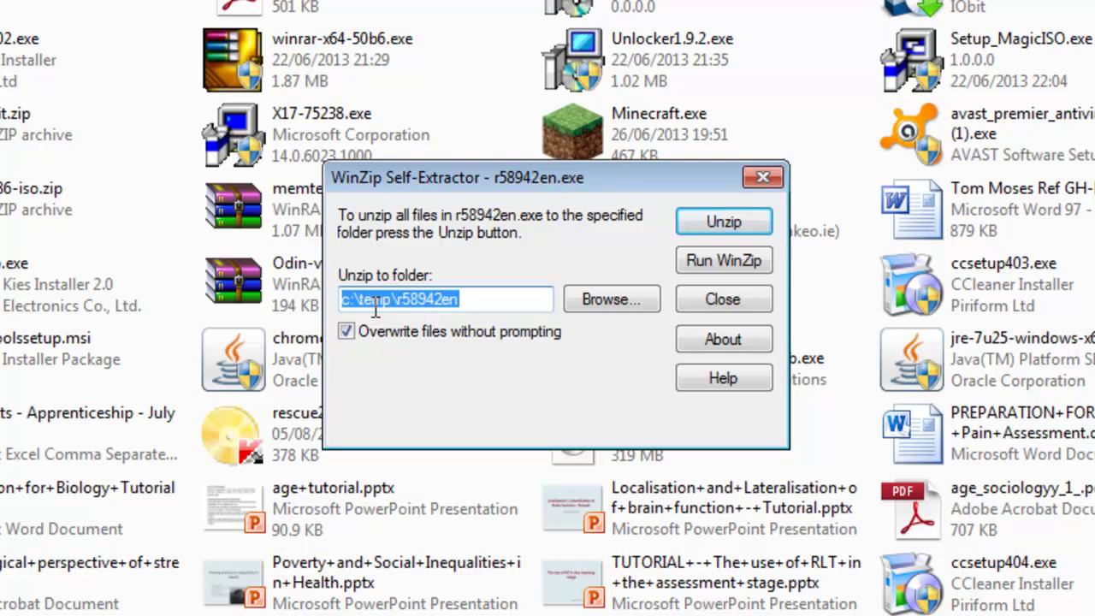
Set the self-extractor's destination to the Ricoh PCL 6 folder inside the user's Downloads folder.
left_click(585, 304)
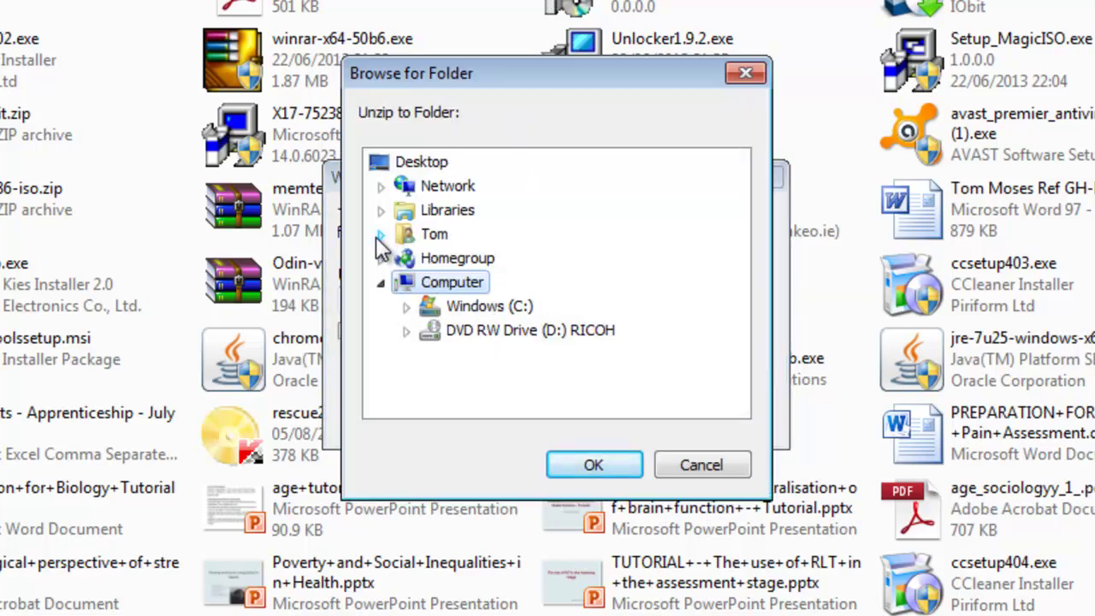
left_click(379, 235)
scroll(431, 362, "down", 1)
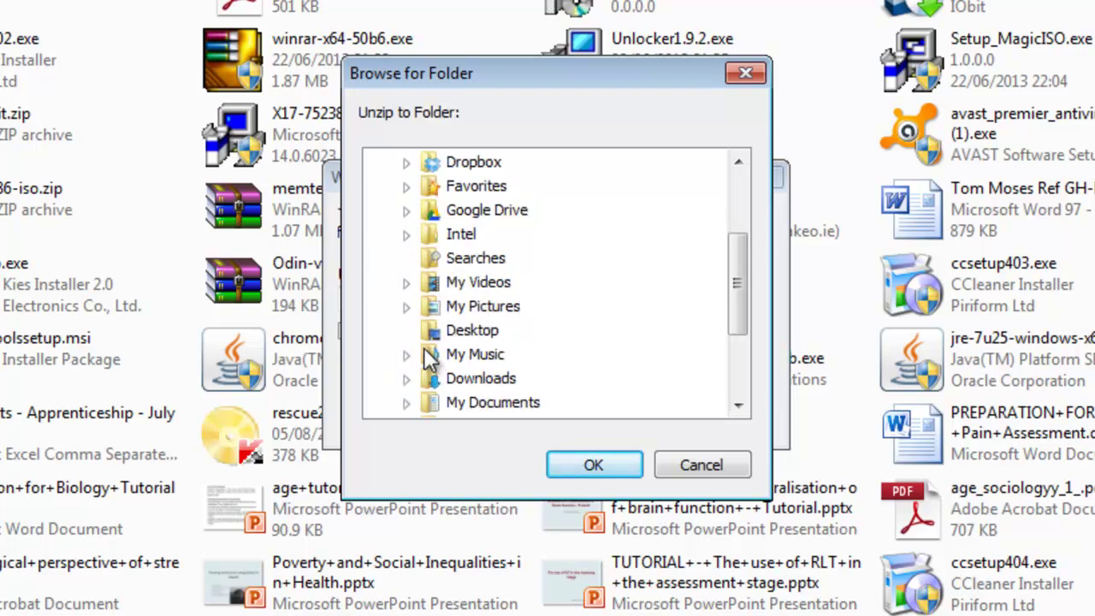
left_click(407, 379)
scroll(376, 342, "down", 1)
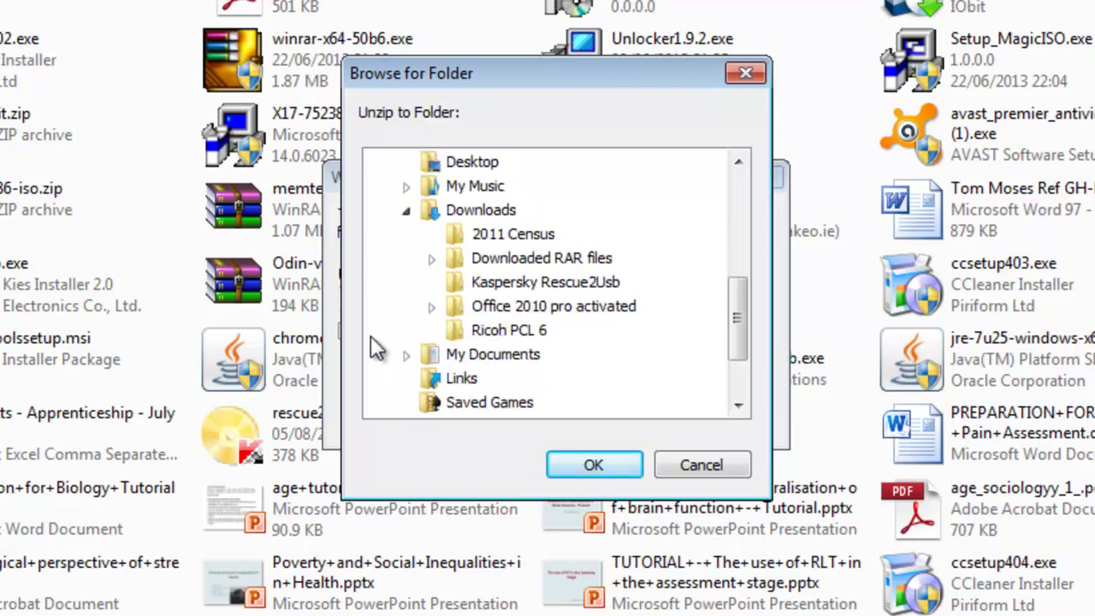
left_click(476, 332)
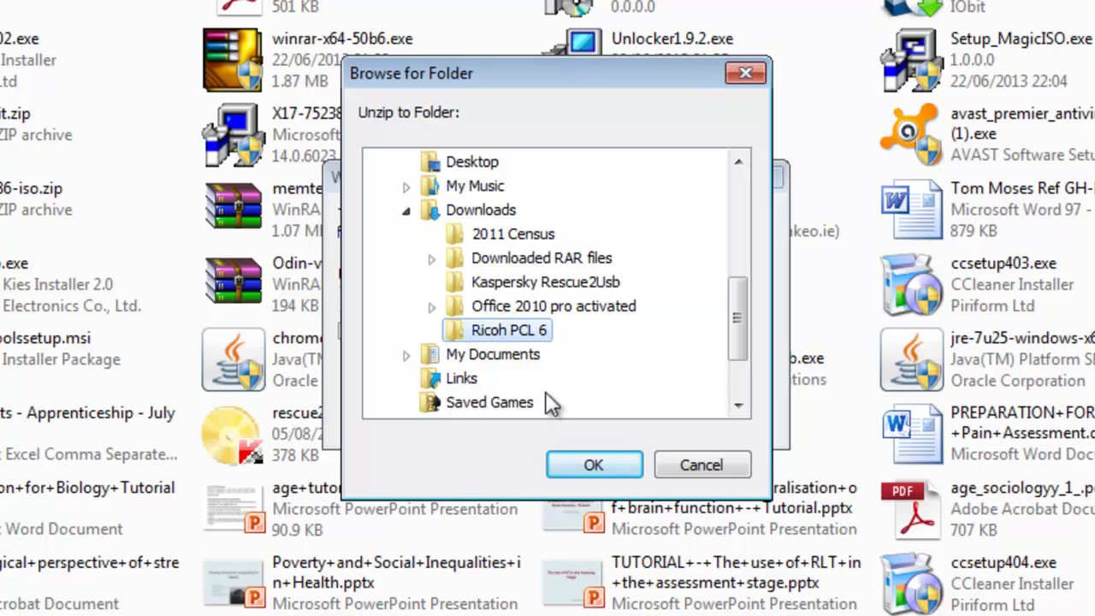
left_click(569, 464)
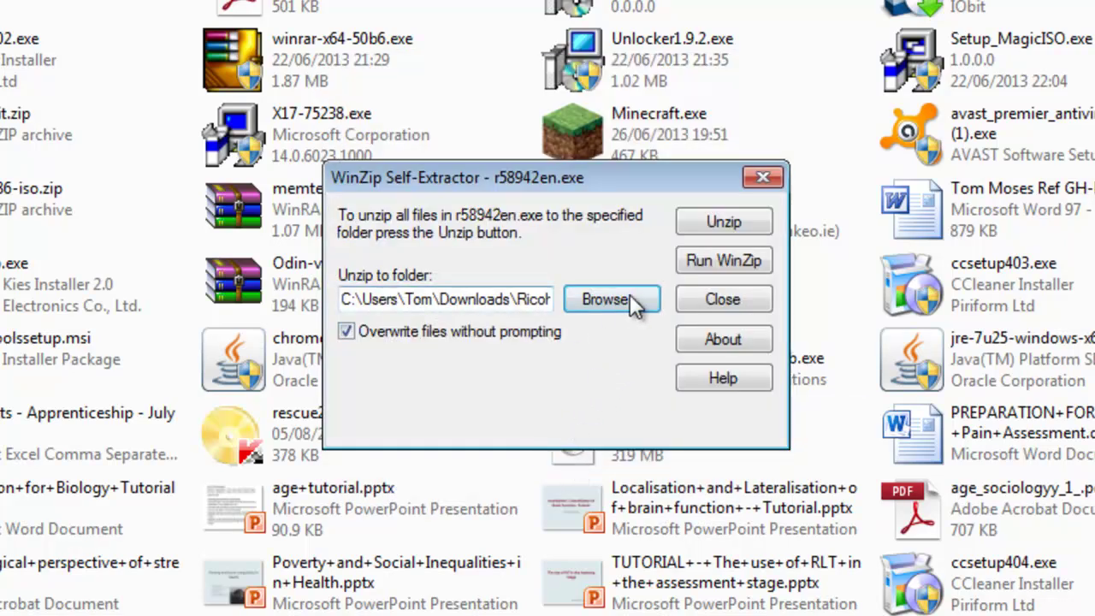
Unzip the driver files into the chosen folder and close the self-extractor.
left_click(724, 222)
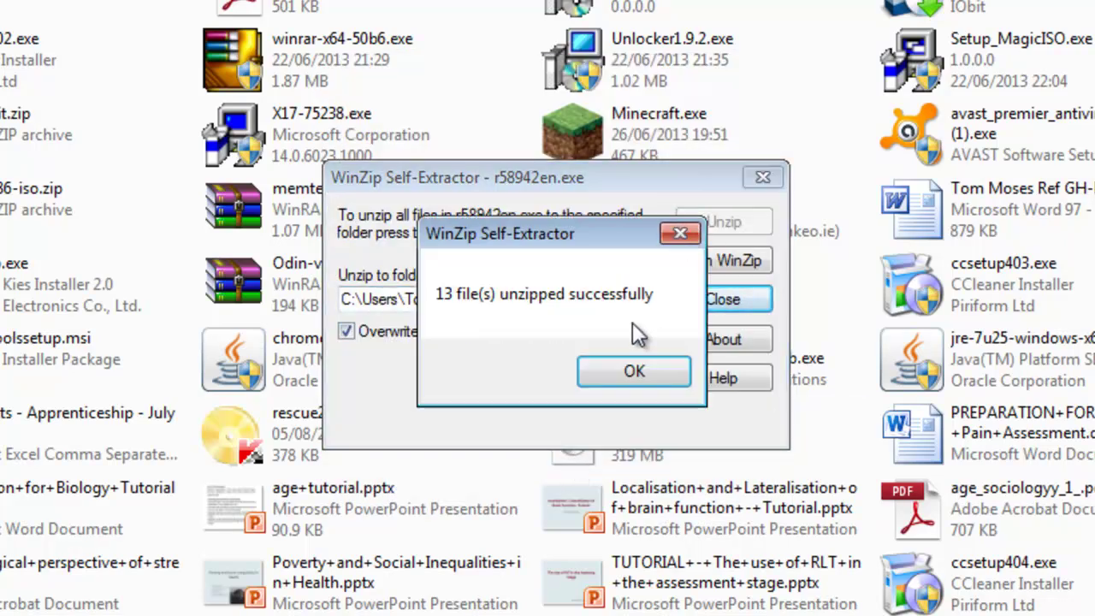
left_click(633, 372)
left_click(753, 180)
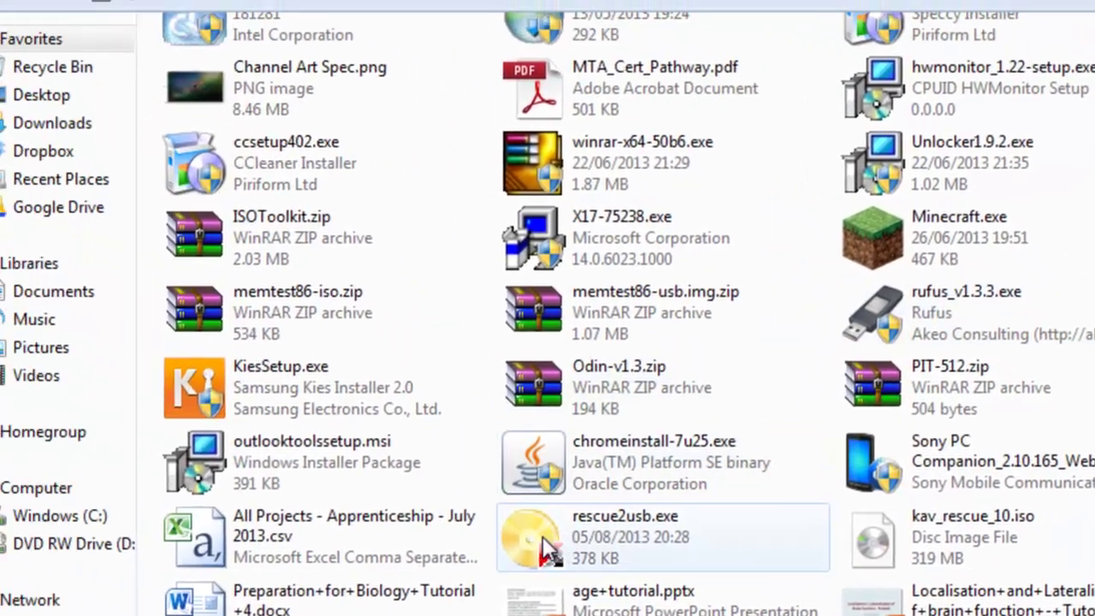
Open the Ricoh PCL 6 folder in Downloads and its DISK1 subfolder to inspect the extracted driver files.
scroll(442, 227, "up", 10)
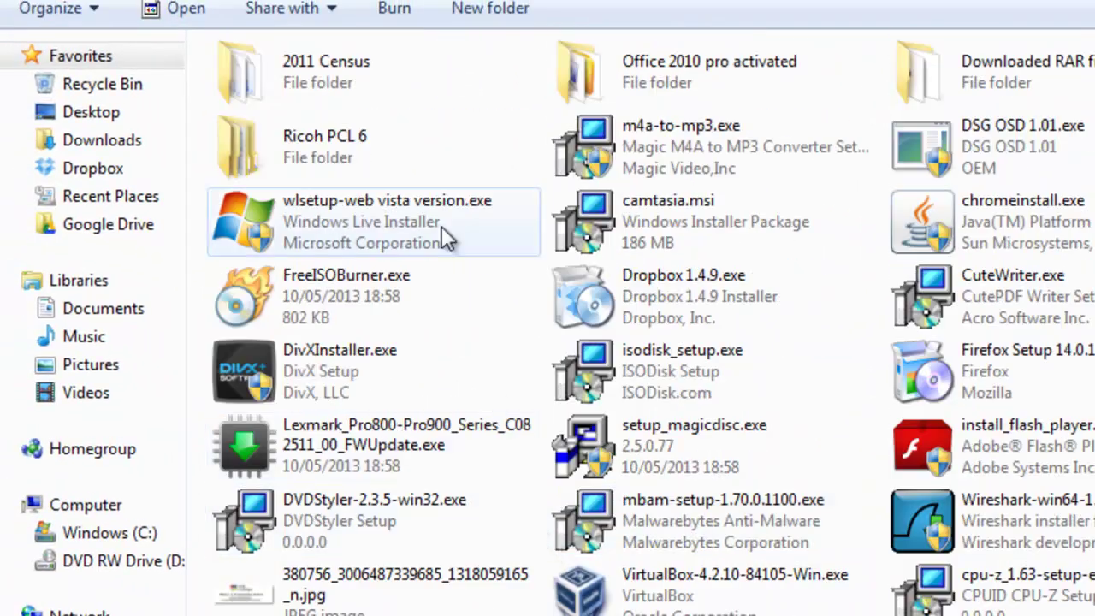
double_click(359, 156)
left_click(249, 90)
double_click(249, 91)
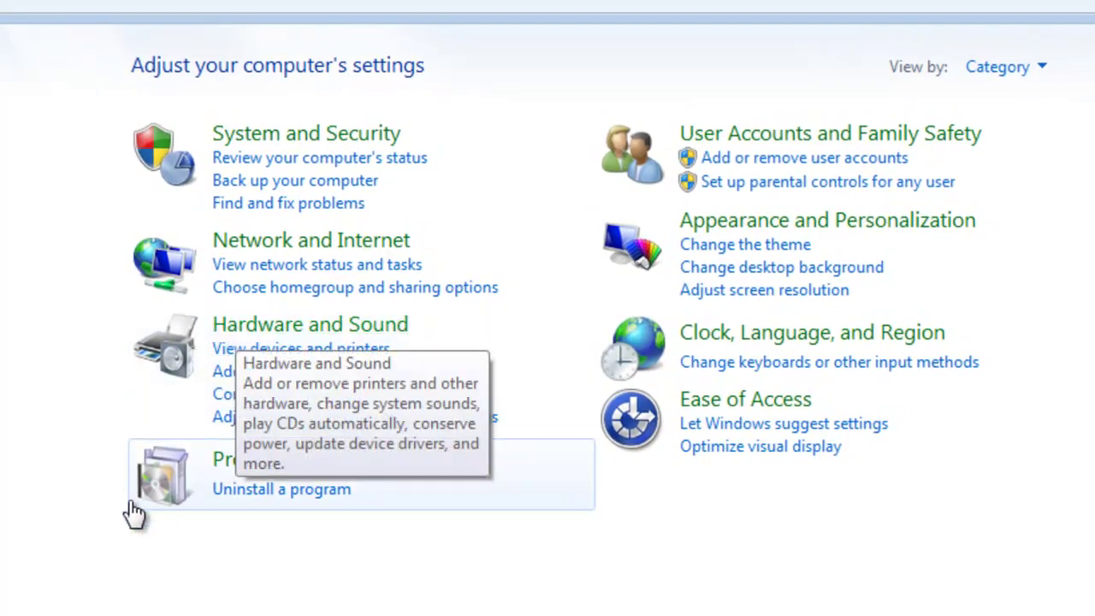
Open Devices and Printers under Hardware and Sound in Control Panel and start adding a printer.
left_click(355, 333)
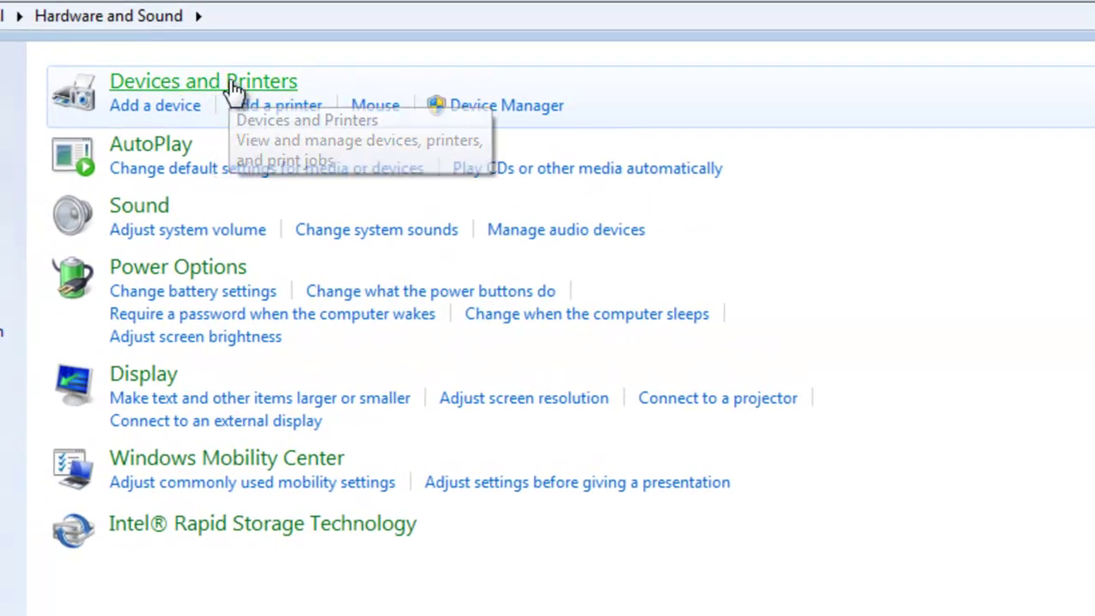
left_click(233, 85)
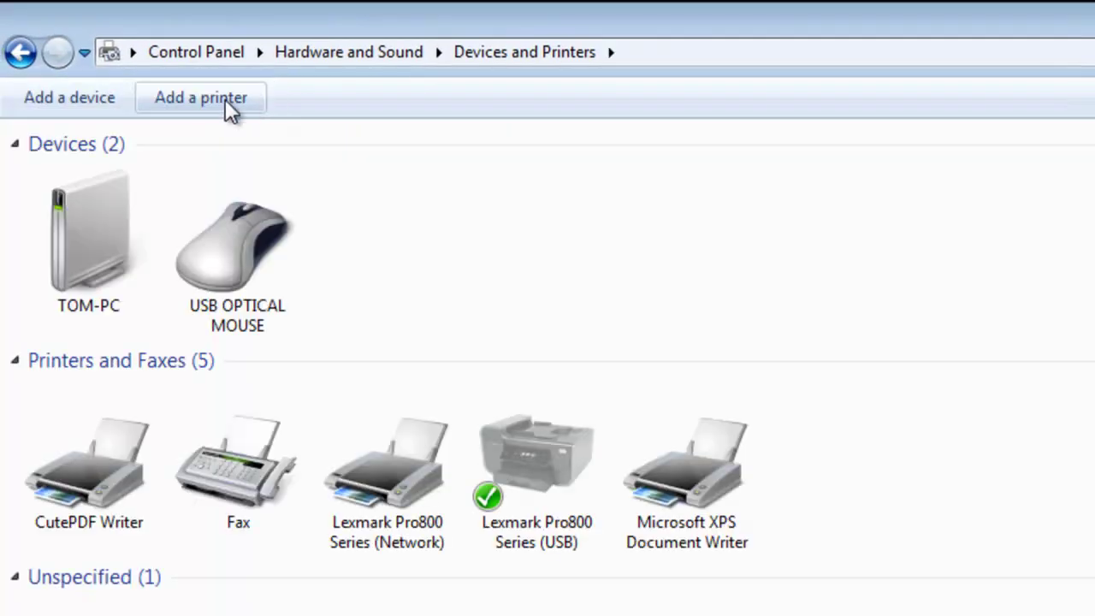
left_click(224, 100)
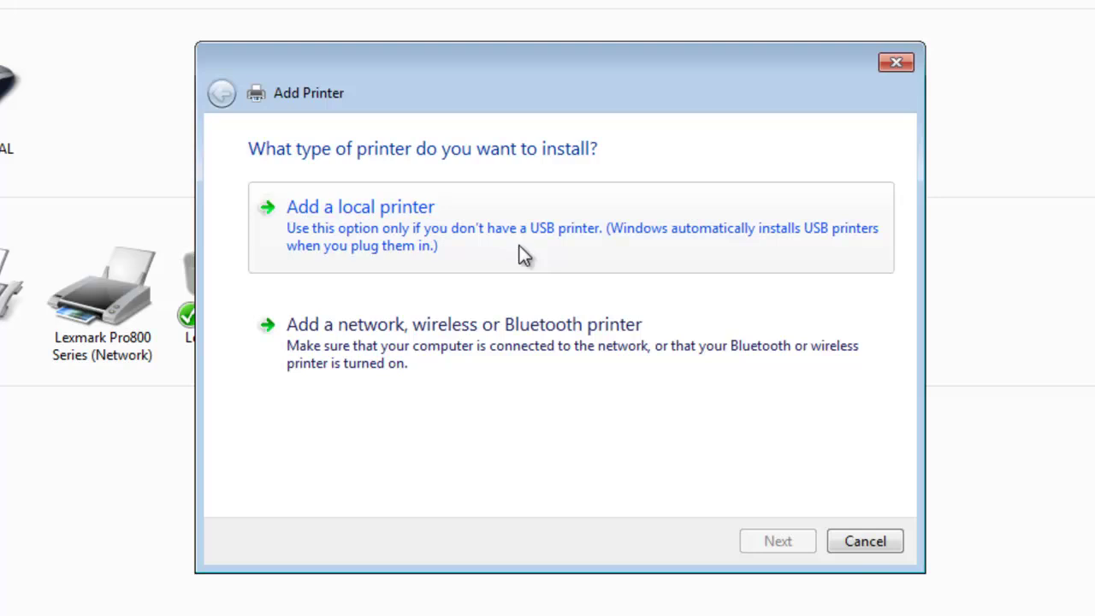
Choose to add a local printer using the existing port USB002 (Virtual printer port for USB).
left_click(519, 246)
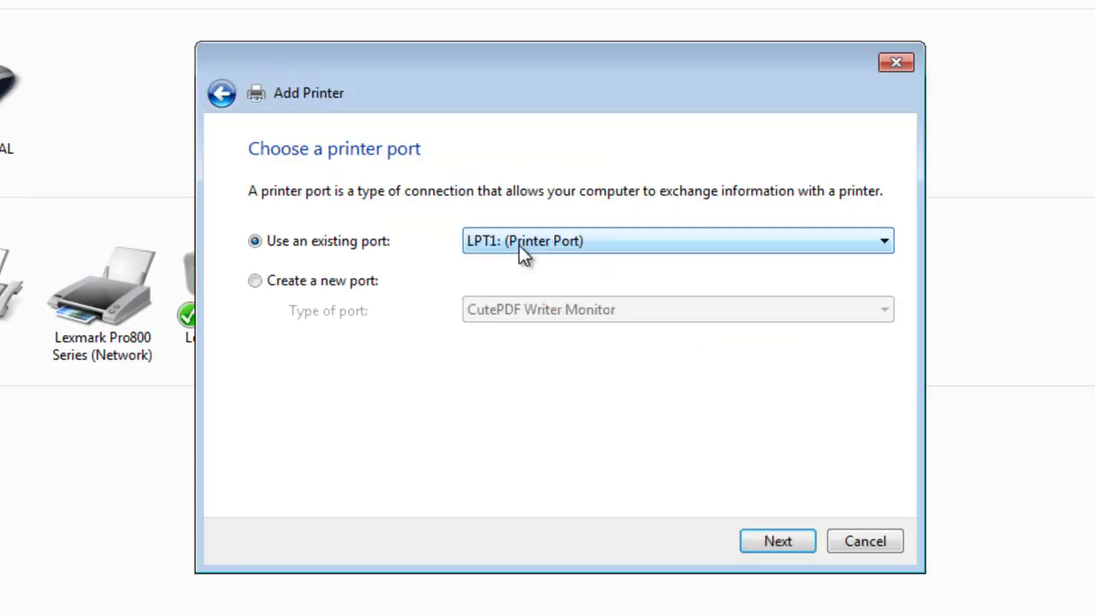
left_click(519, 245)
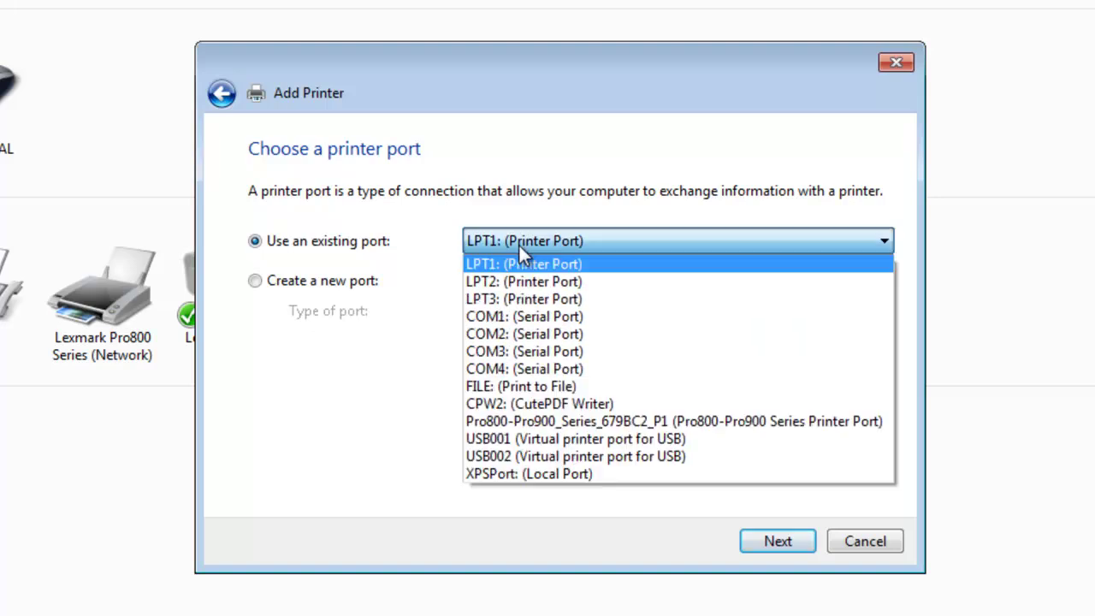
left_click(560, 456)
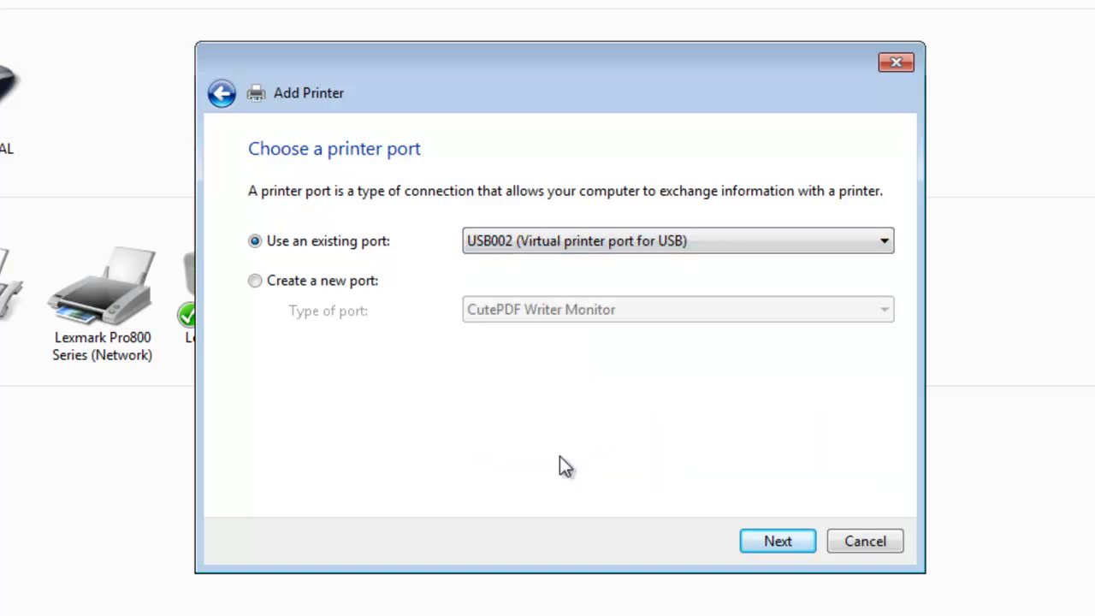
left_click(761, 544)
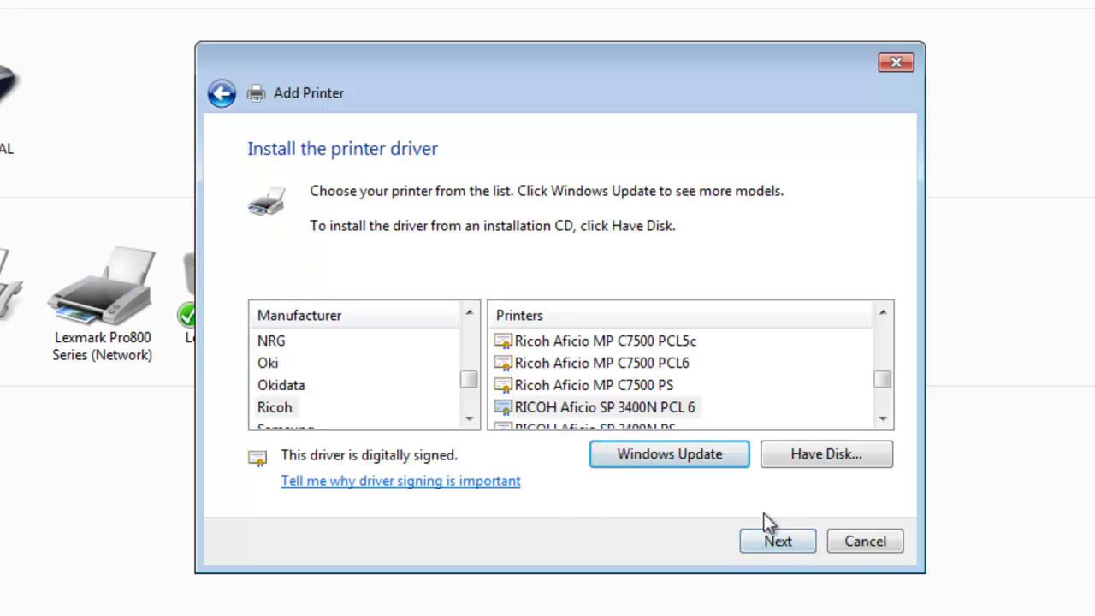
Choose to install the driver from disk and browse from Computer to the user's profile folder on Windows (C:).
left_click(813, 458)
left_click(734, 419)
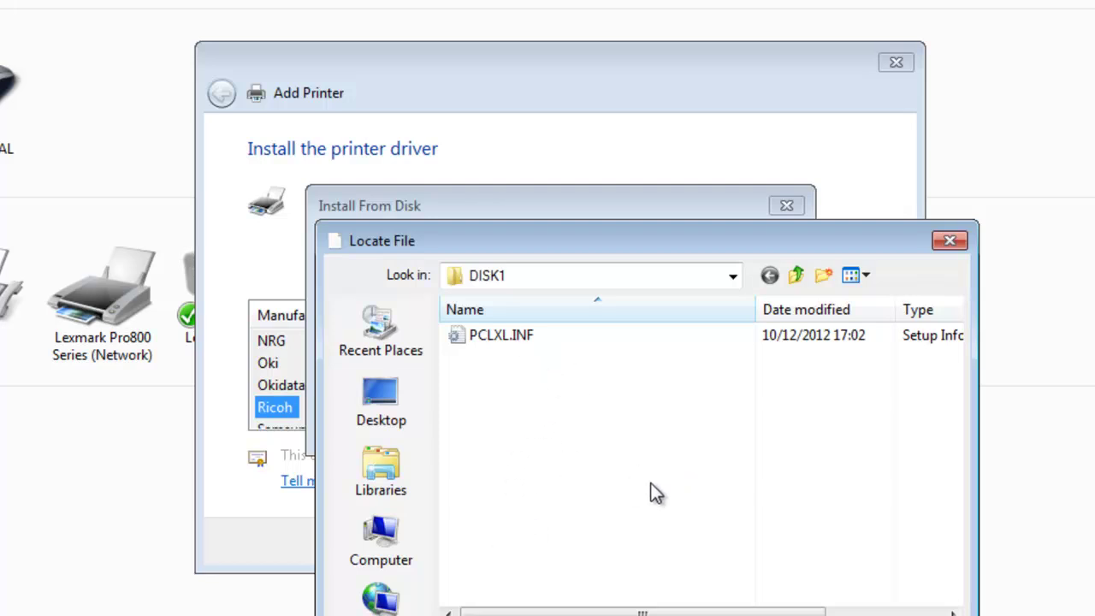
left_click(400, 566)
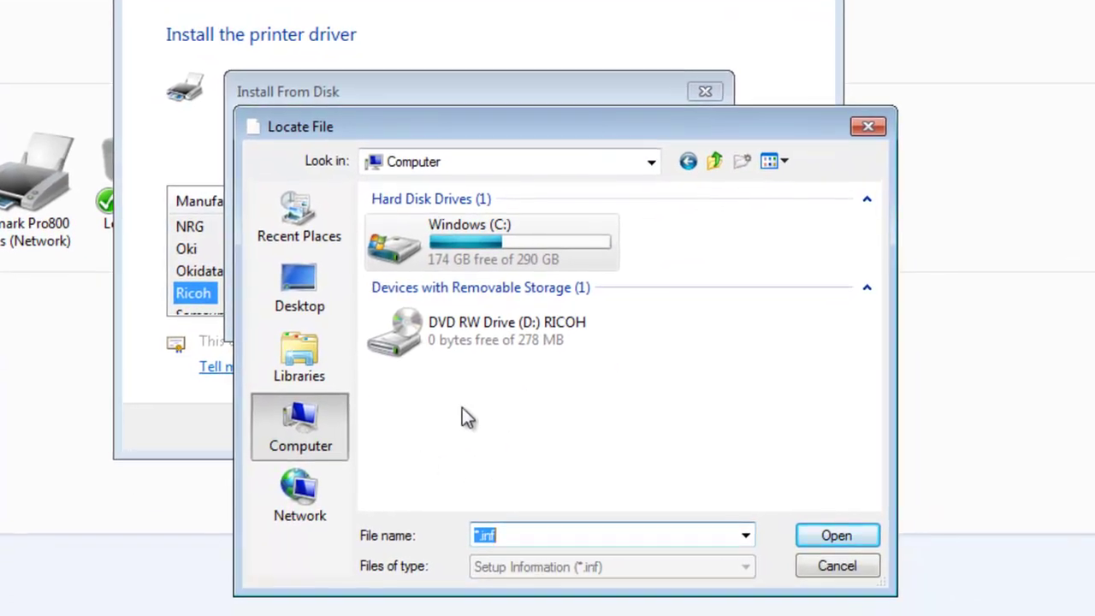
double_click(426, 259)
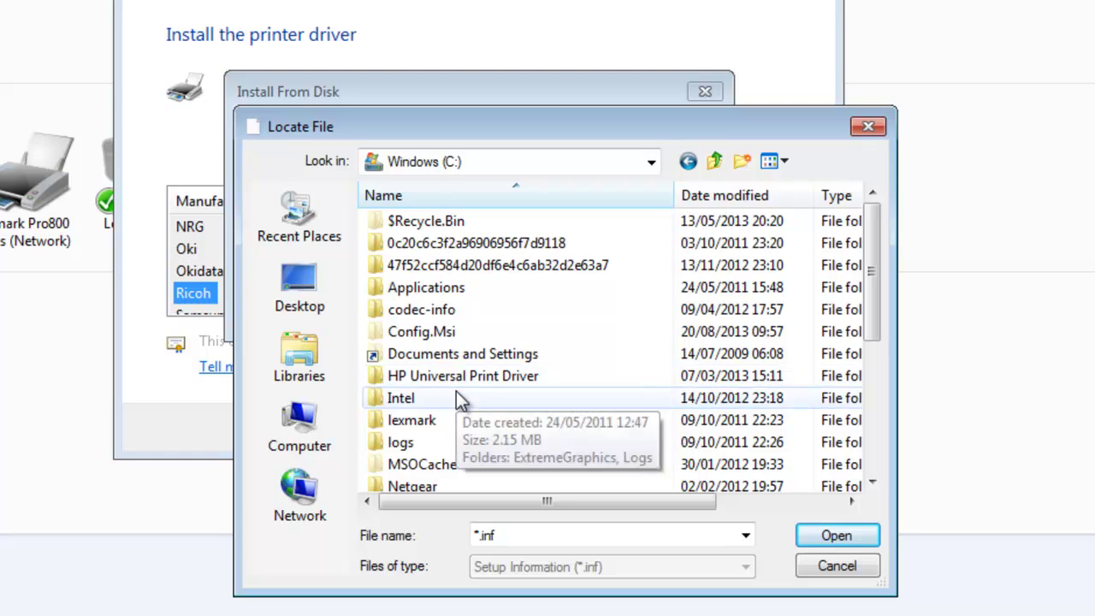
scroll(456, 391, "down", 2)
scroll(455, 391, "down", 2)
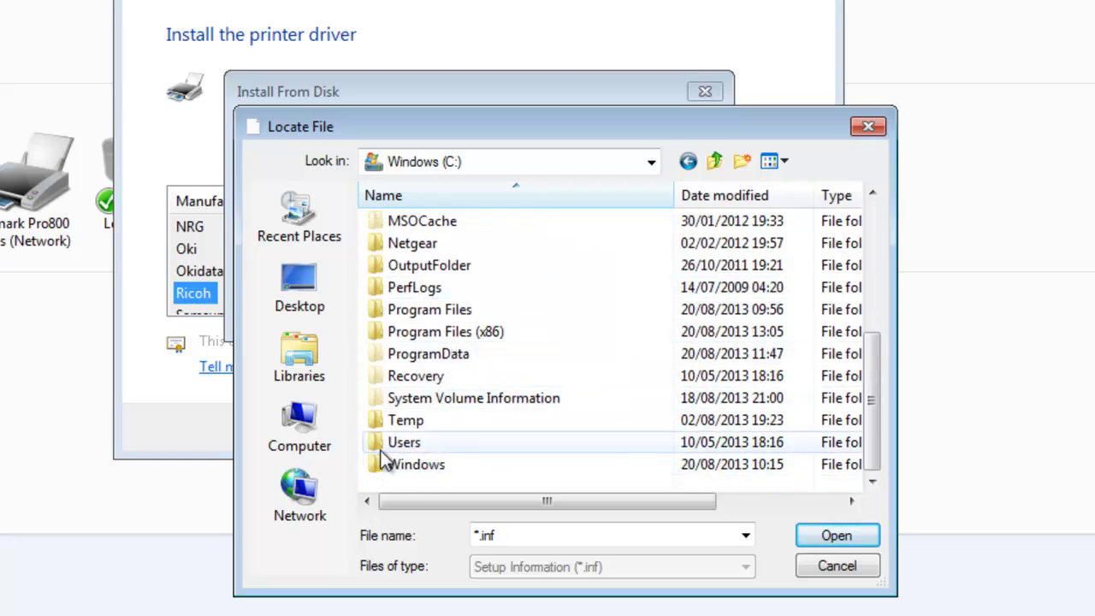
double_click(382, 447)
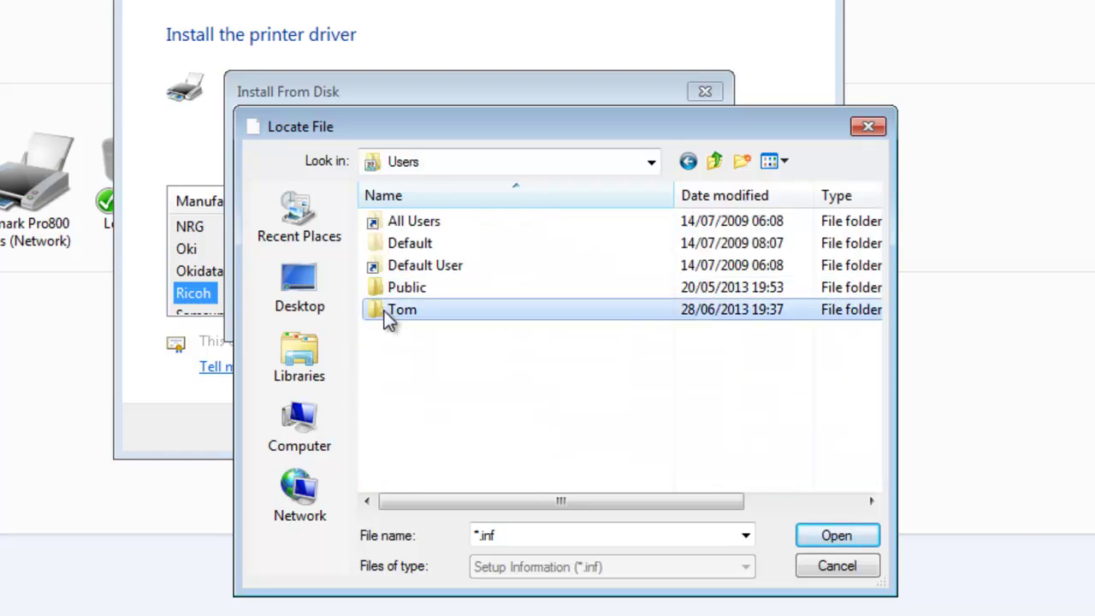
double_click(384, 310)
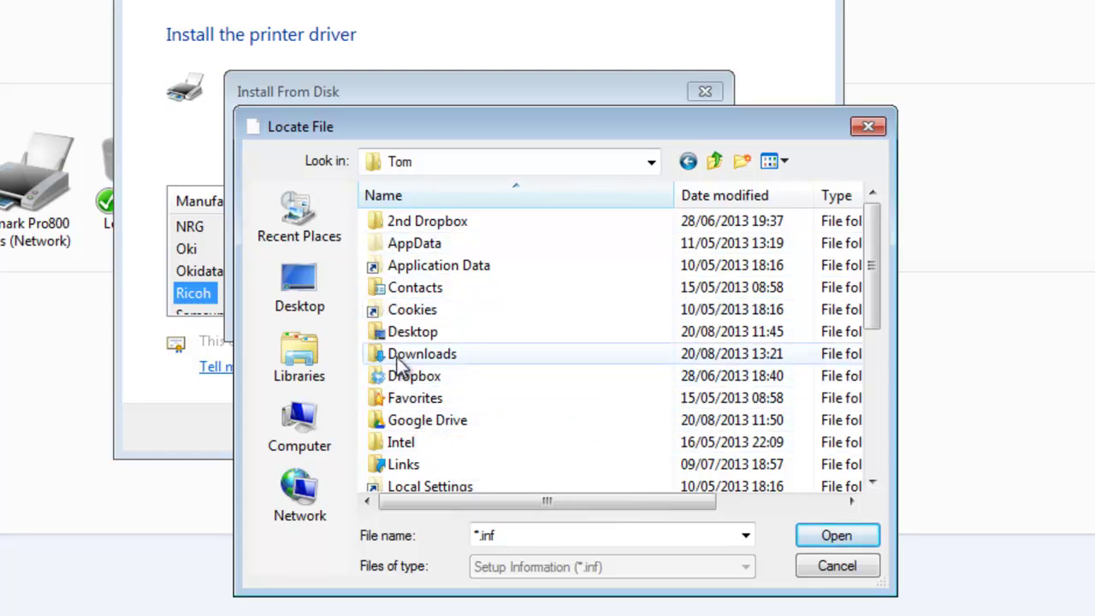
Load the driver information file PCLXL.INF from Downloads, Ricoh PCL 6, DISK1 as the installation source.
left_click(399, 360)
double_click(399, 360)
double_click(399, 314)
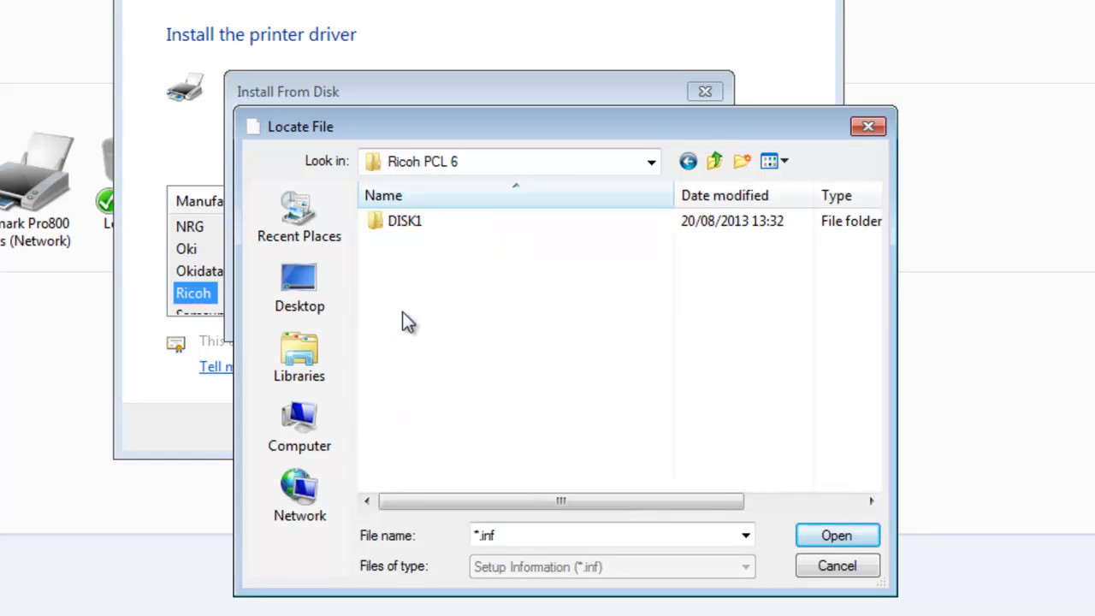
left_click(403, 221)
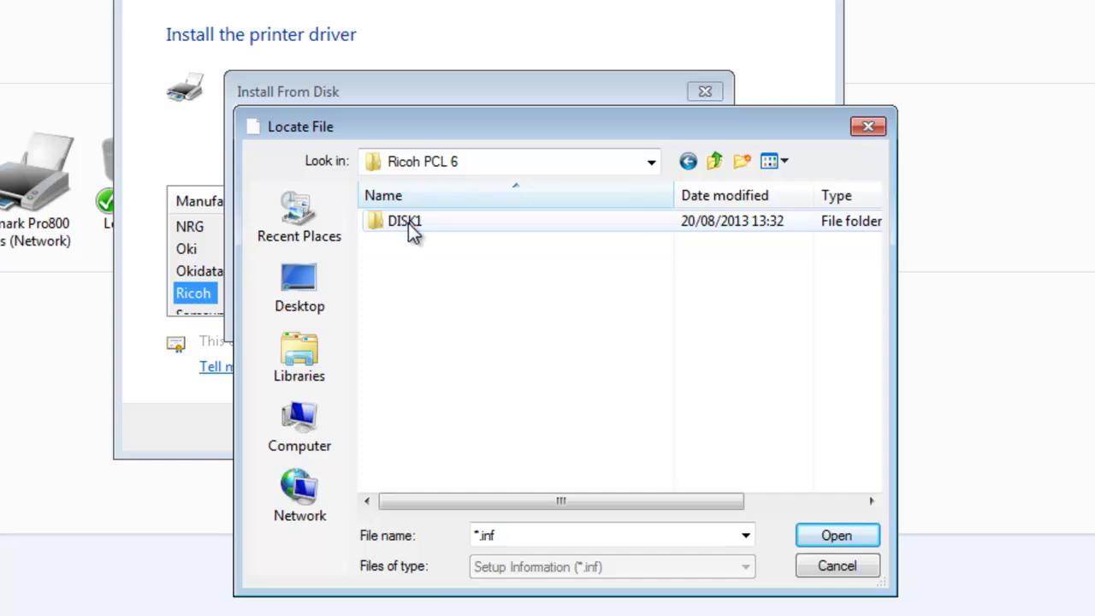
double_click(411, 232)
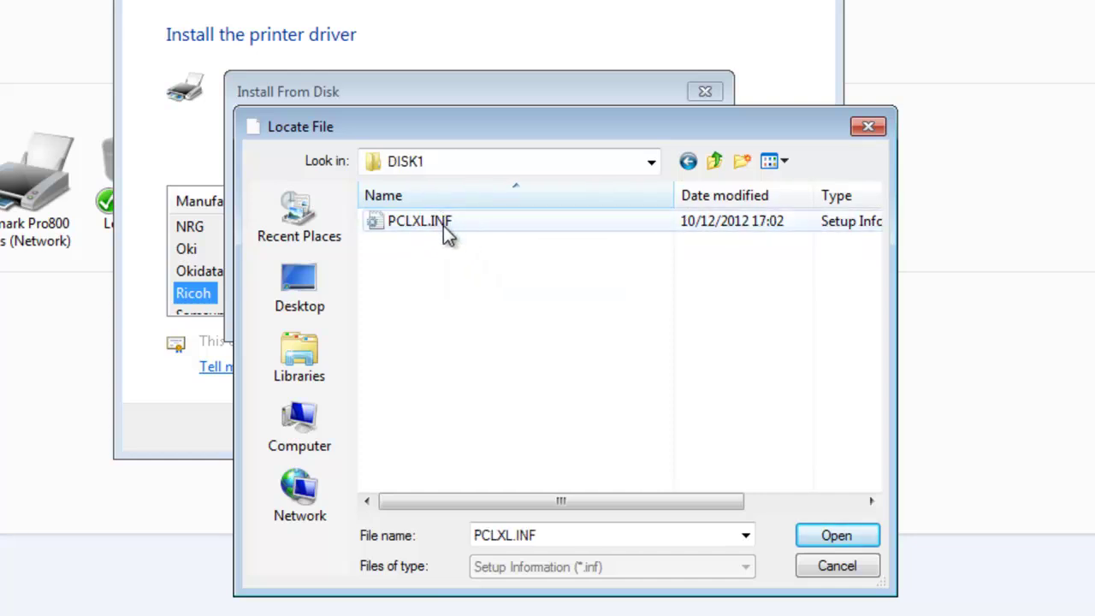
double_click(449, 227)
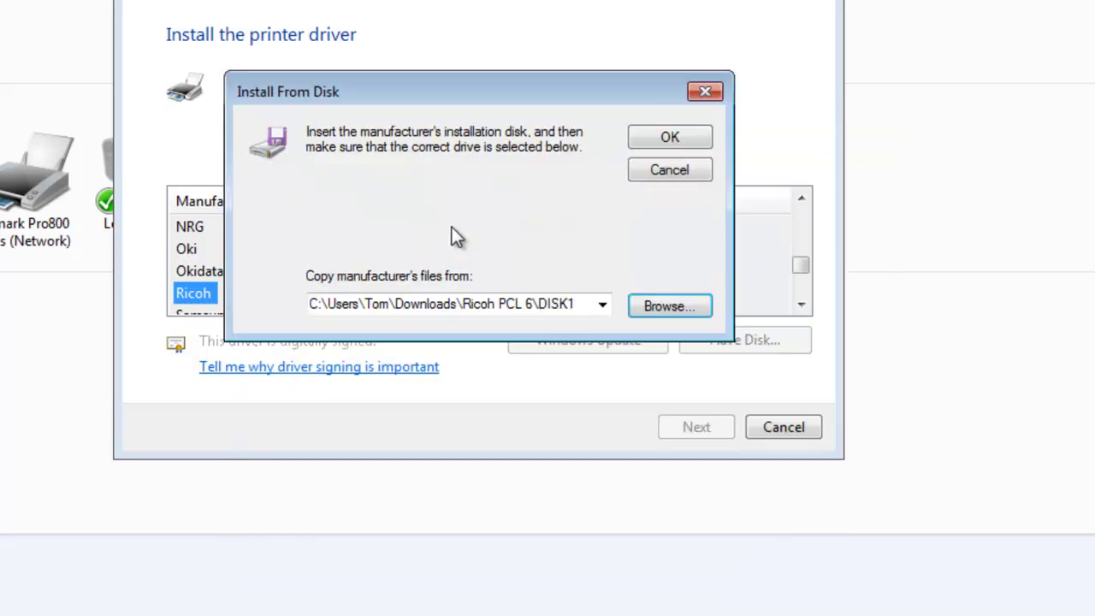
left_click(669, 138)
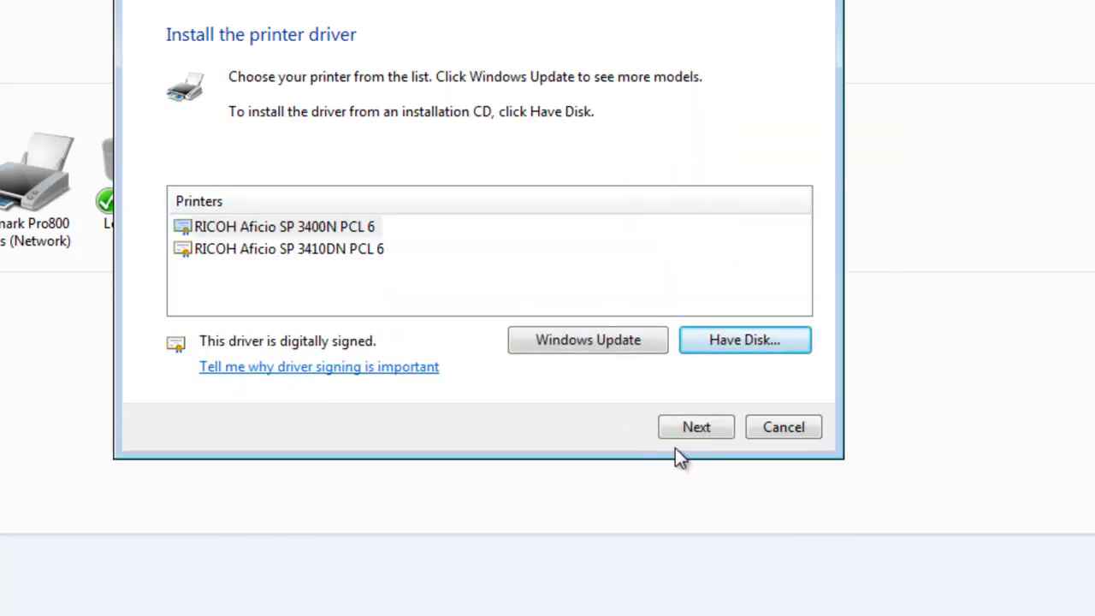
Install the RICOH Aficio SP 3400N PCL 6 driver, replacing the current driver and keeping the suggested printer name.
left_click(691, 422)
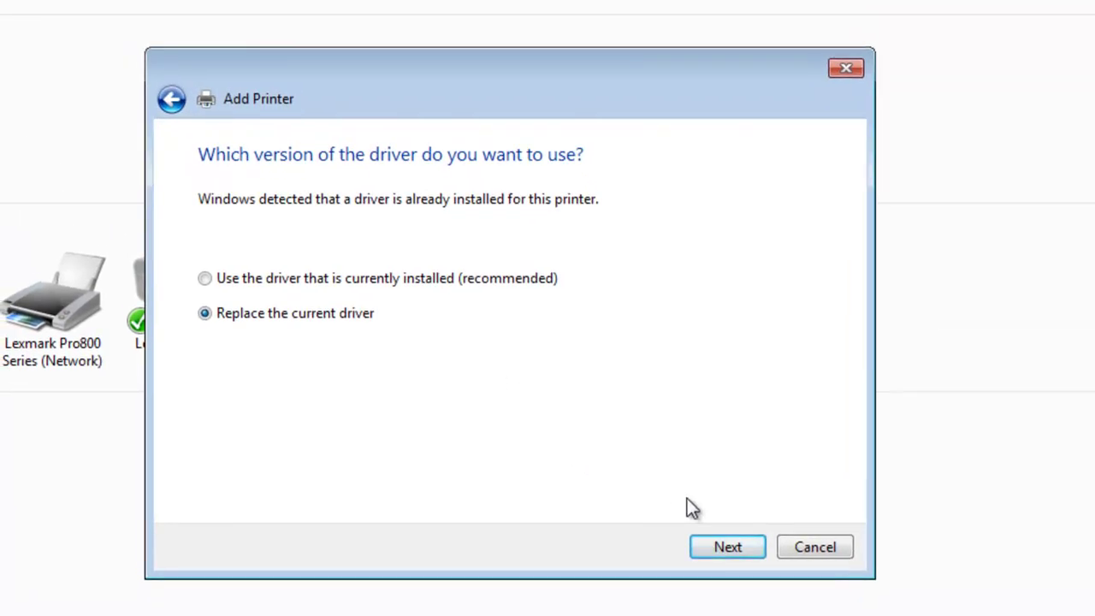
left_click(715, 552)
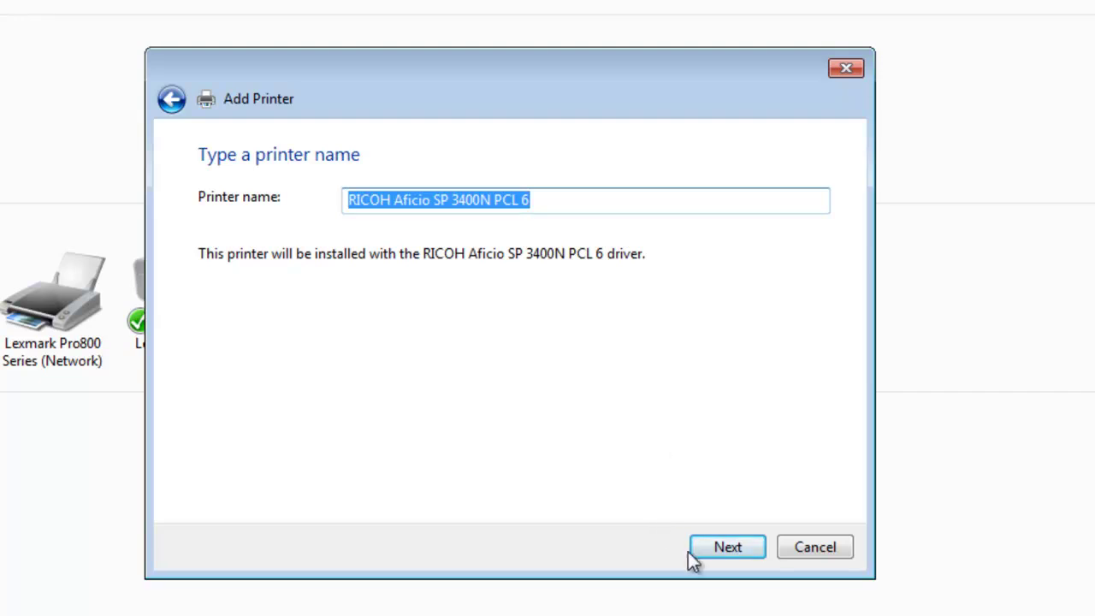
left_click(715, 552)
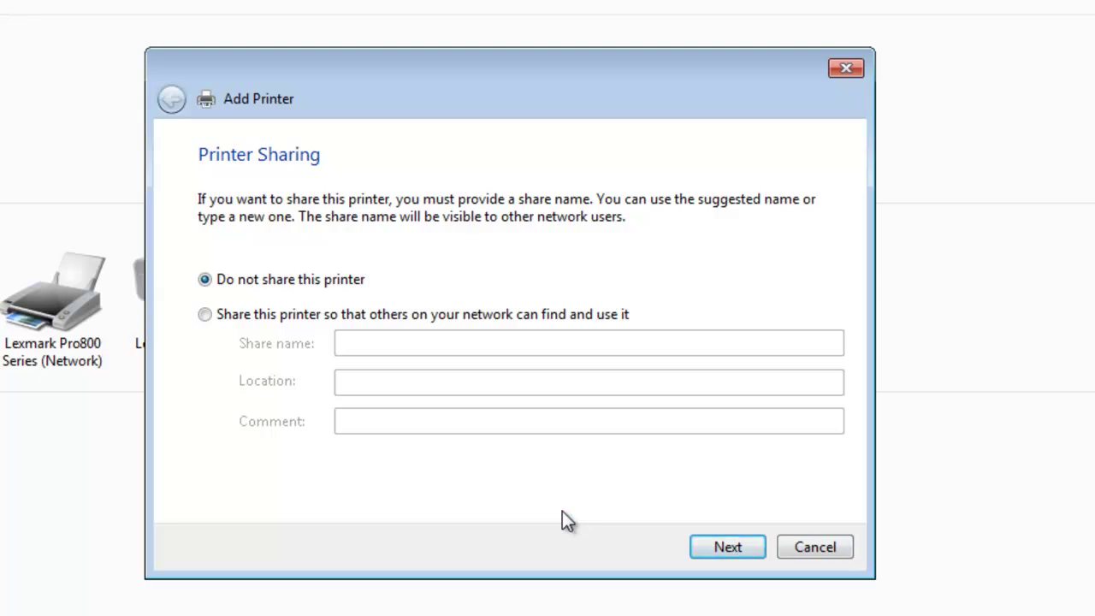
Leave the new printer unshared and print a test page.
left_click(716, 549)
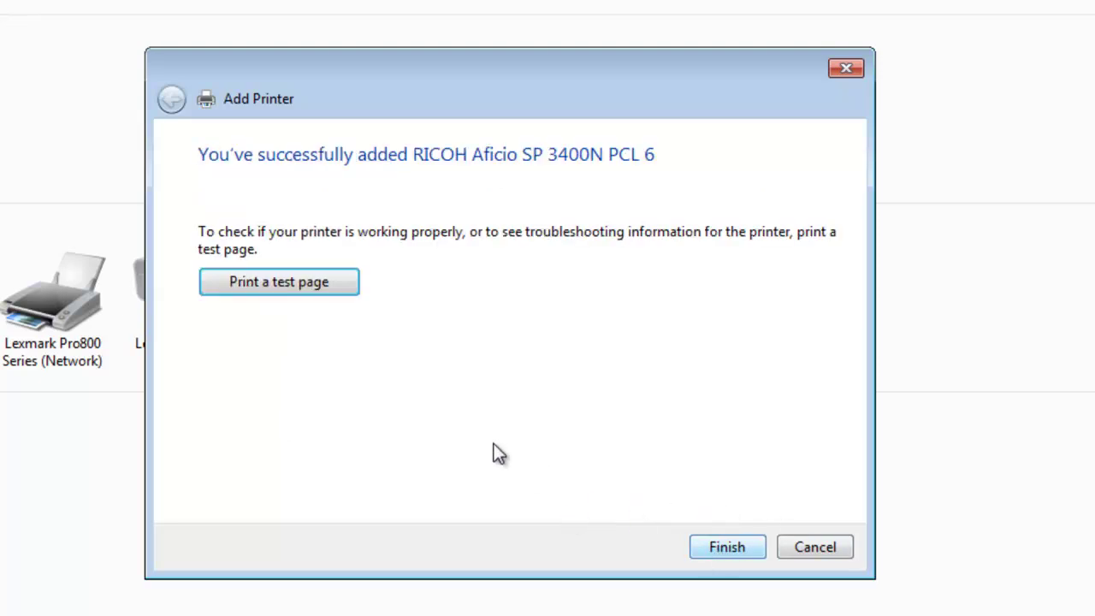
left_click(278, 280)
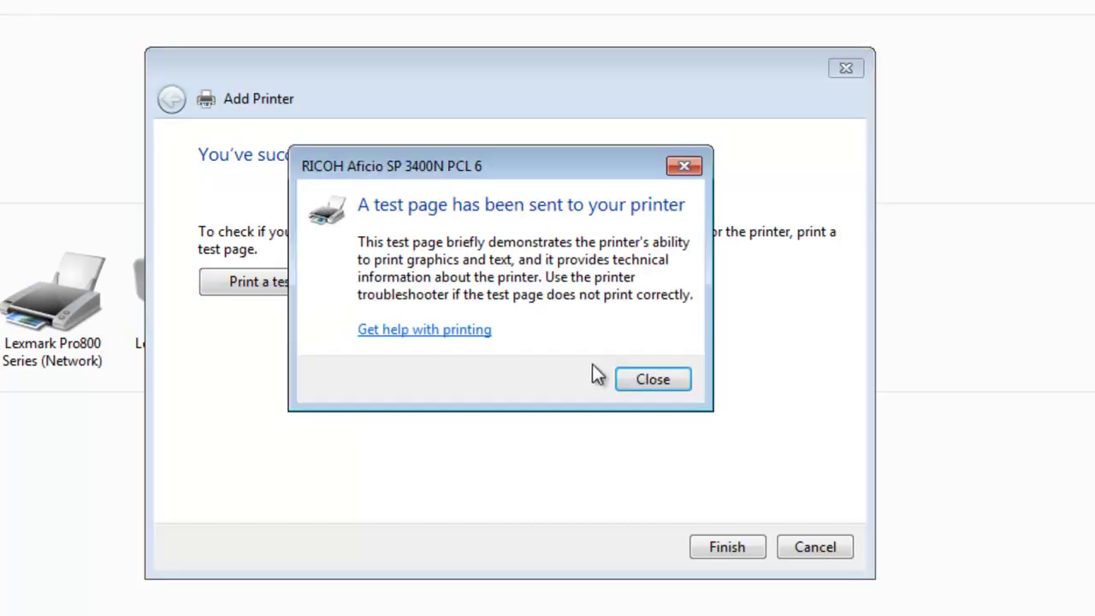
Dismiss the test page notice and finish adding the printer.
left_click(648, 379)
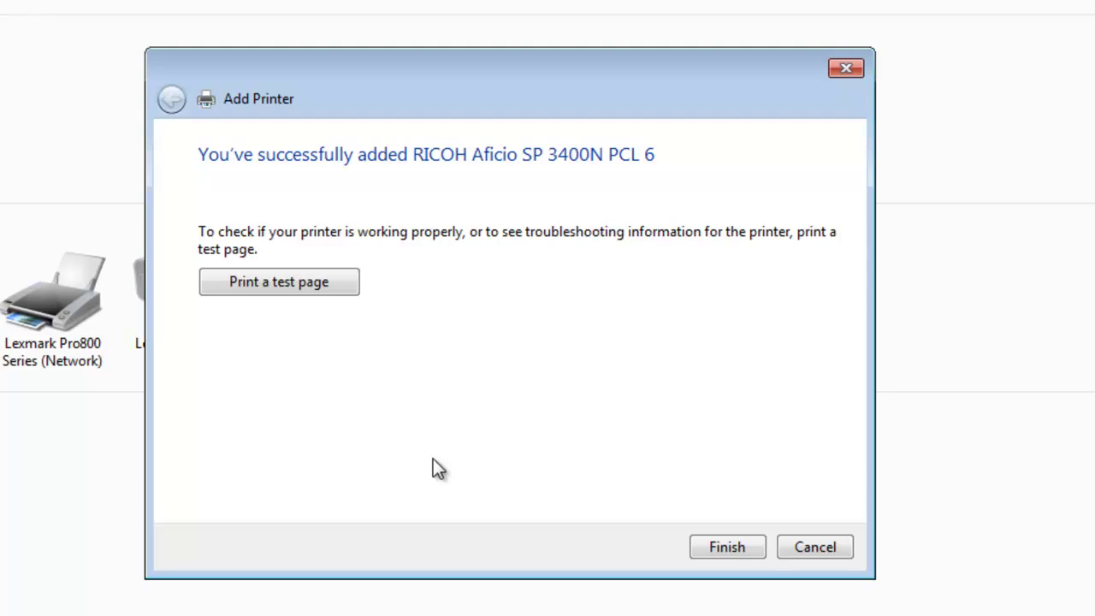
left_click(727, 548)
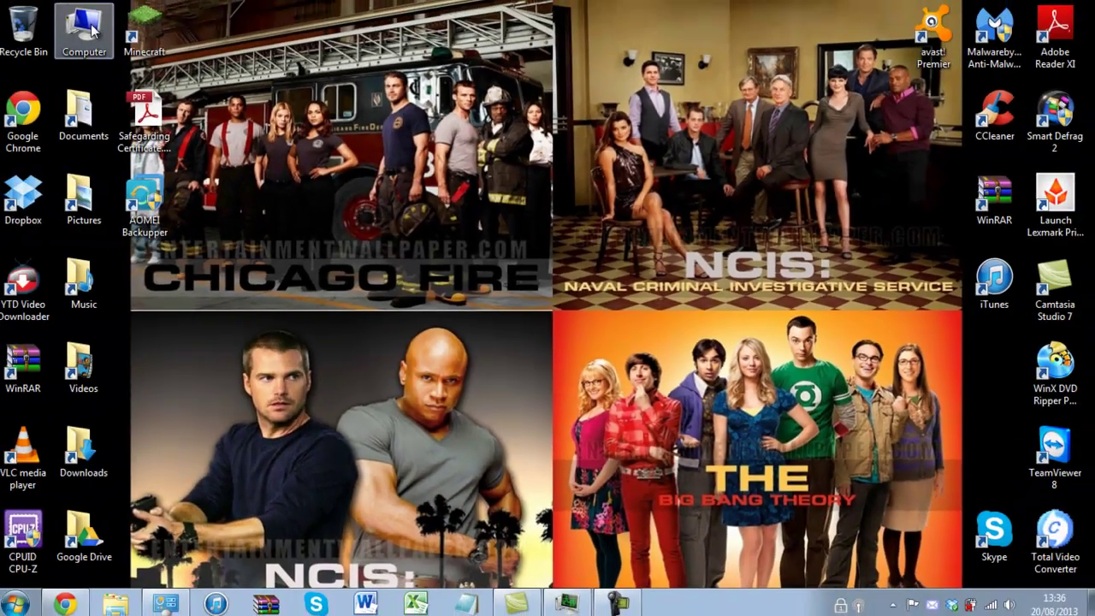
Launch the RICOH disc's setup program from the DVD drive (D:) in English, allowing its changes, and close the Computer window.
double_click(97, 31)
left_click(206, 192)
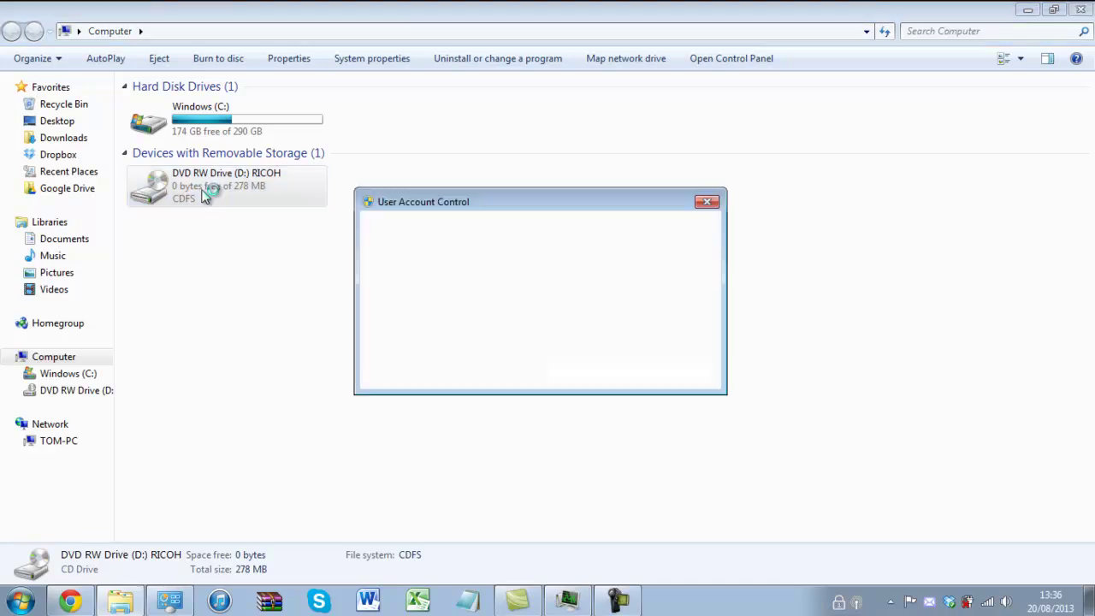
left_click(614, 340)
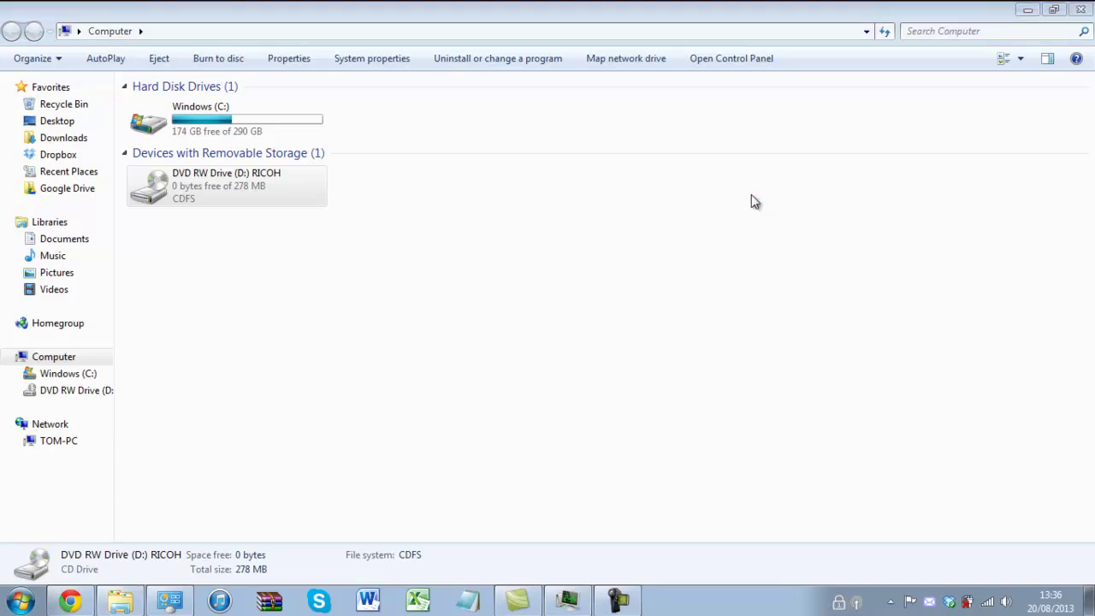
left_click(670, 482)
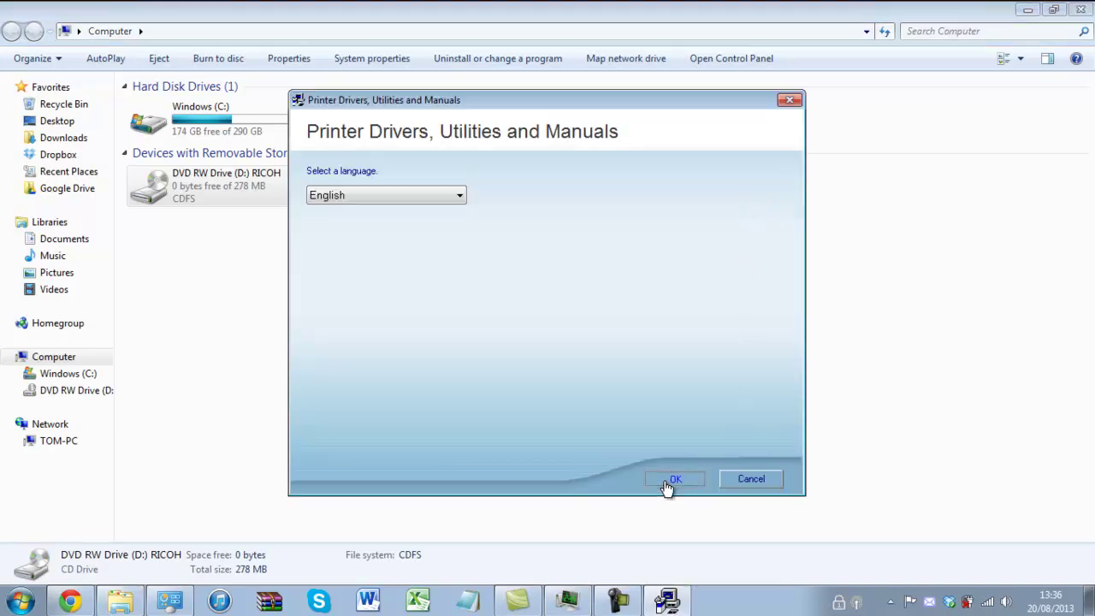
left_click(1077, 12)
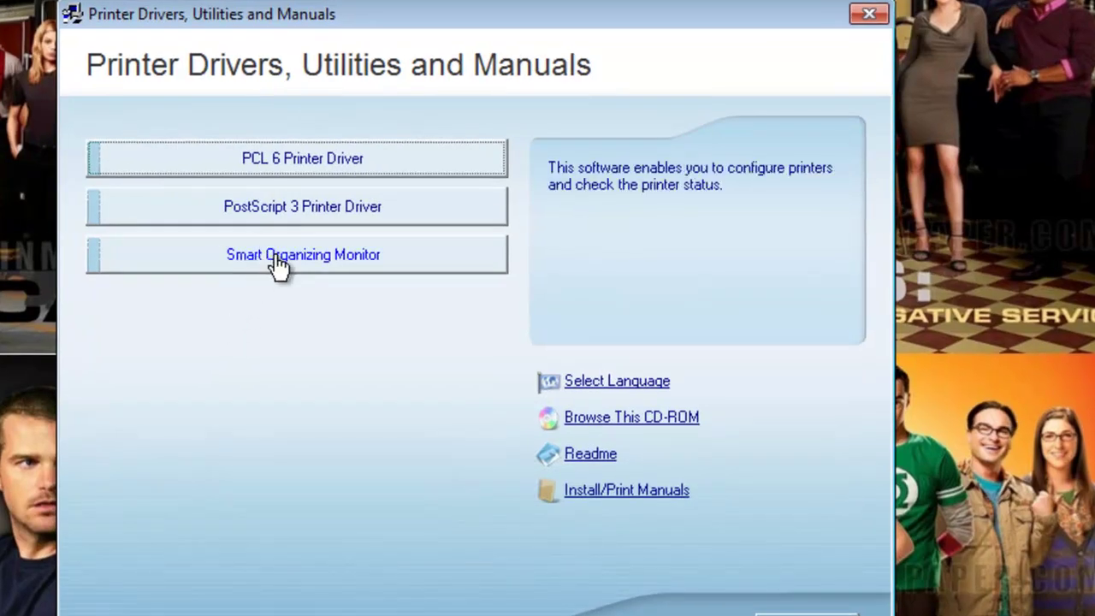
Install Smart Organizing Monitor in English, accepting the license agreement and keeping the suggested destination and program folders.
left_click(277, 257)
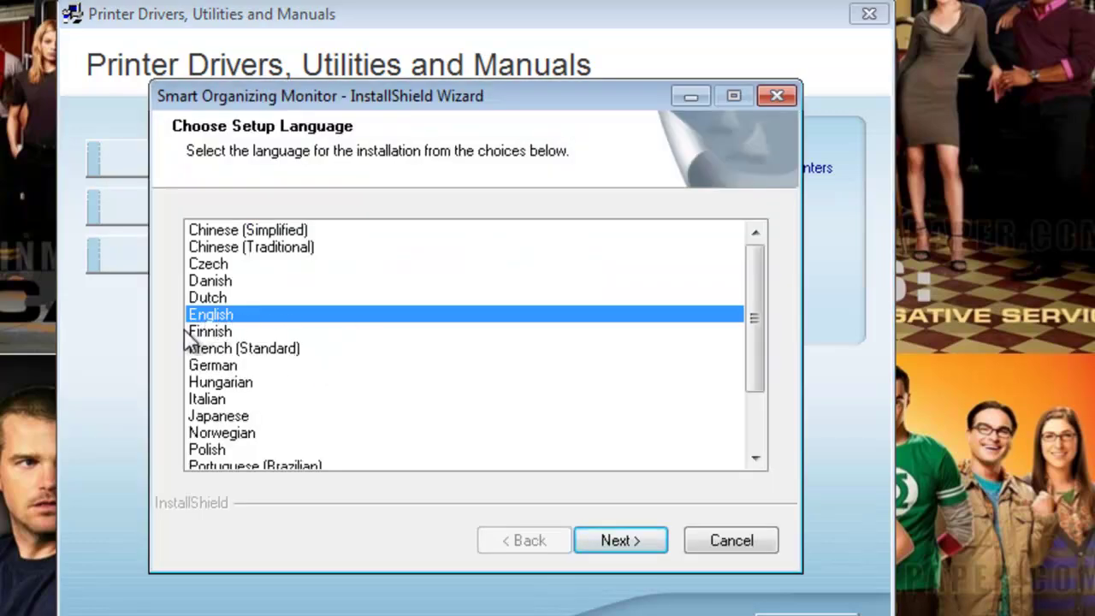
left_click(602, 541)
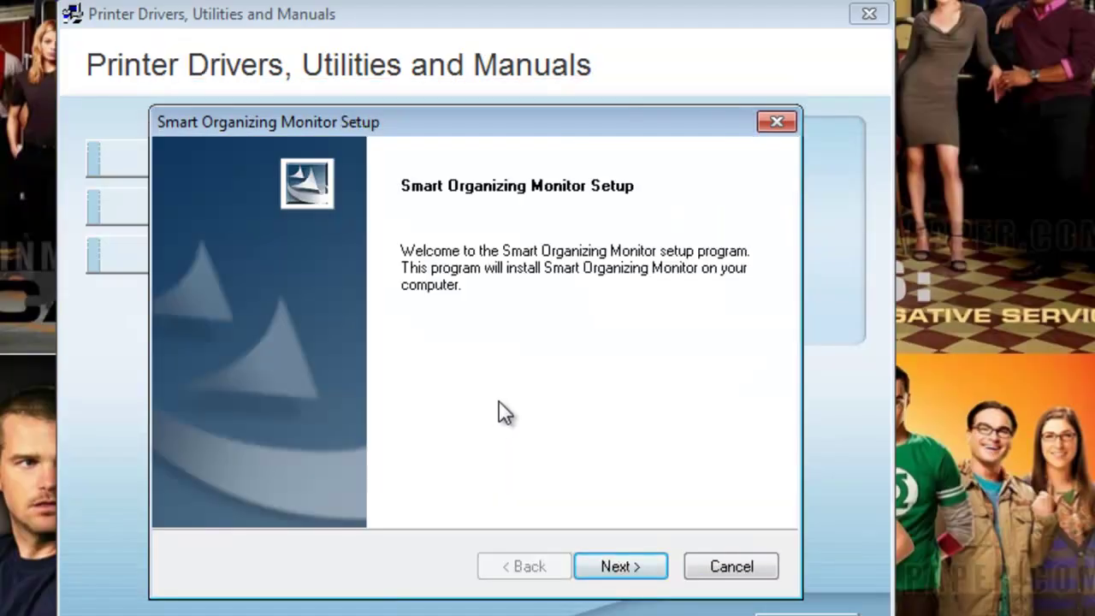
left_click(621, 569)
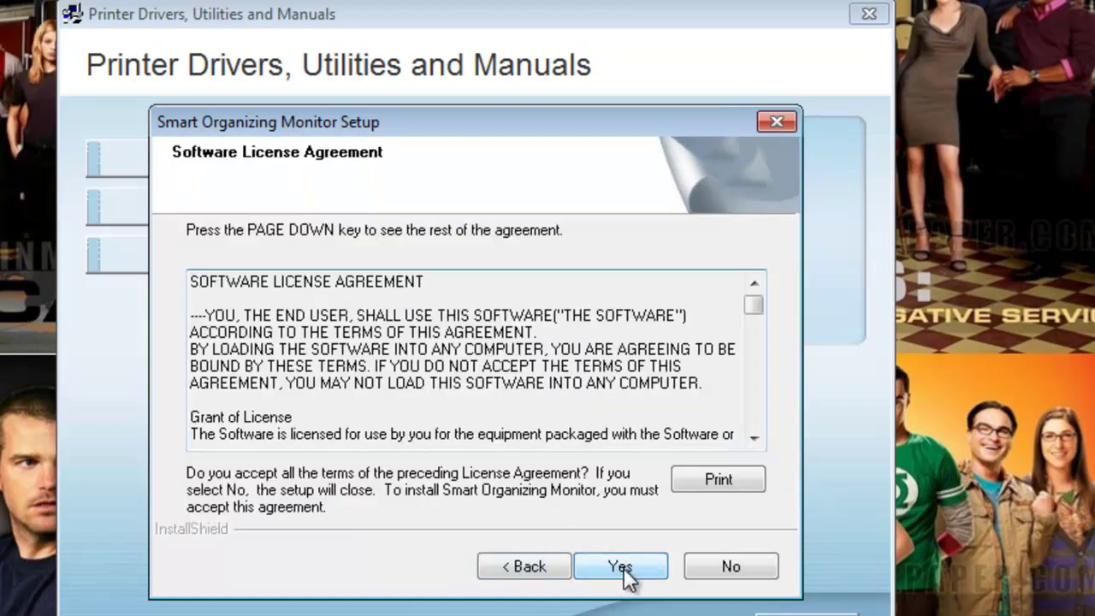
left_click(625, 572)
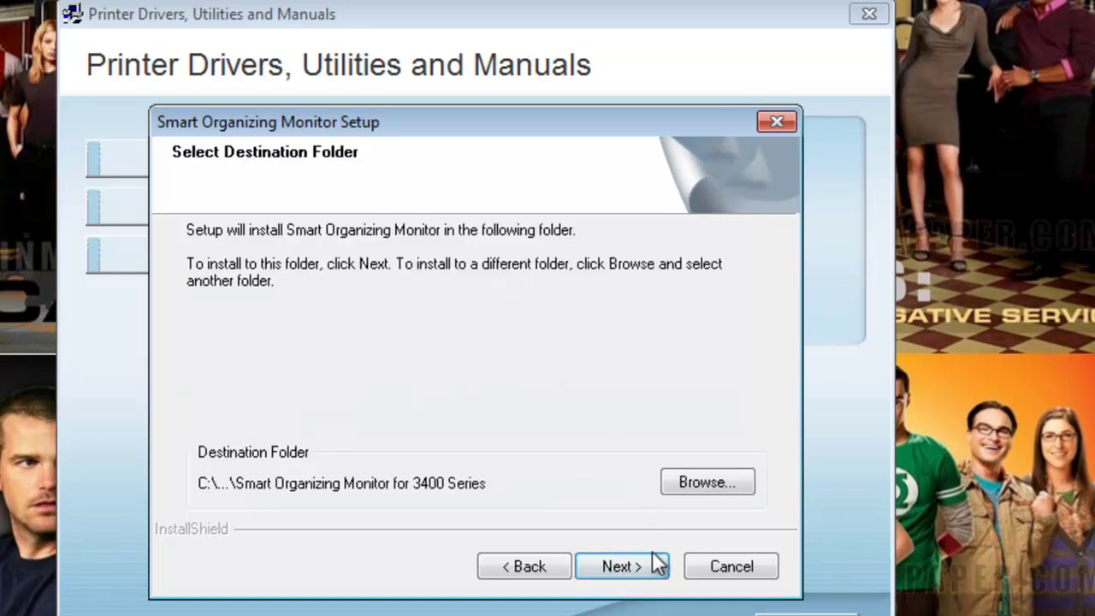
left_click(625, 577)
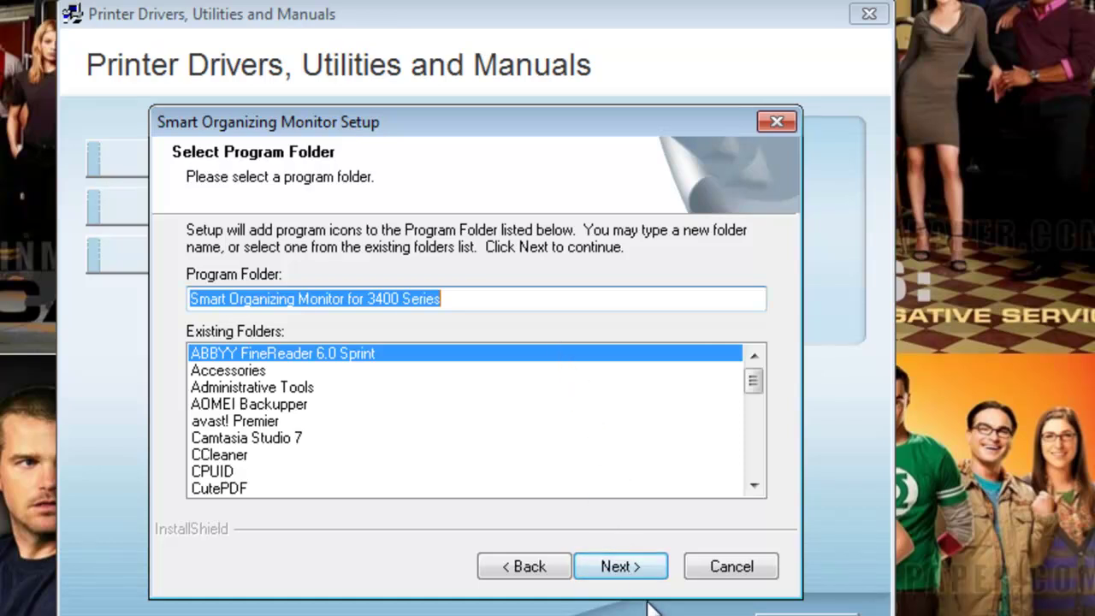
left_click(629, 575)
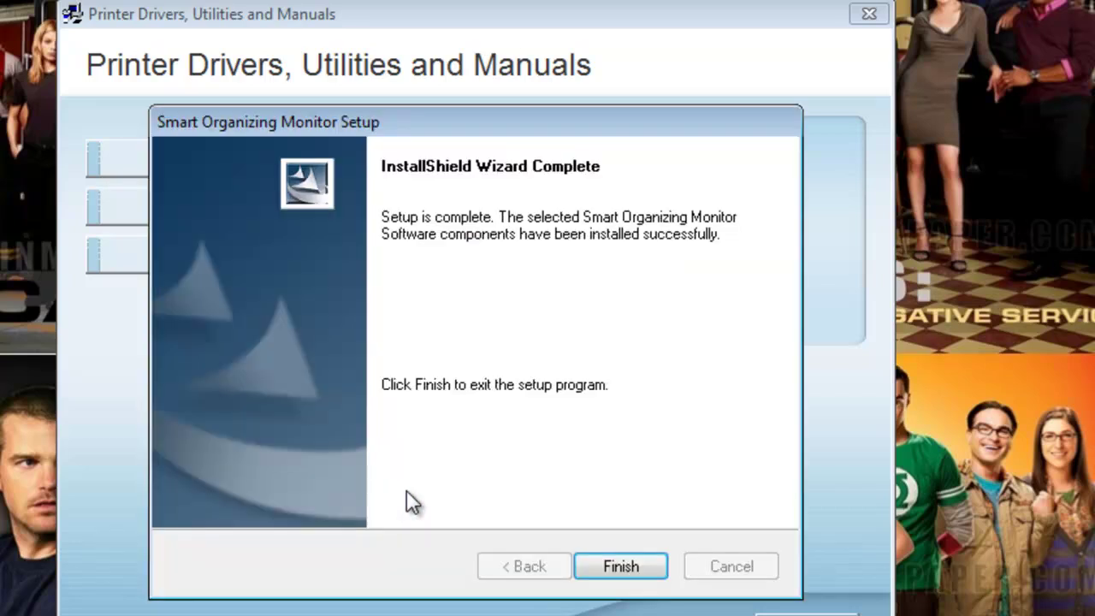
left_click(628, 573)
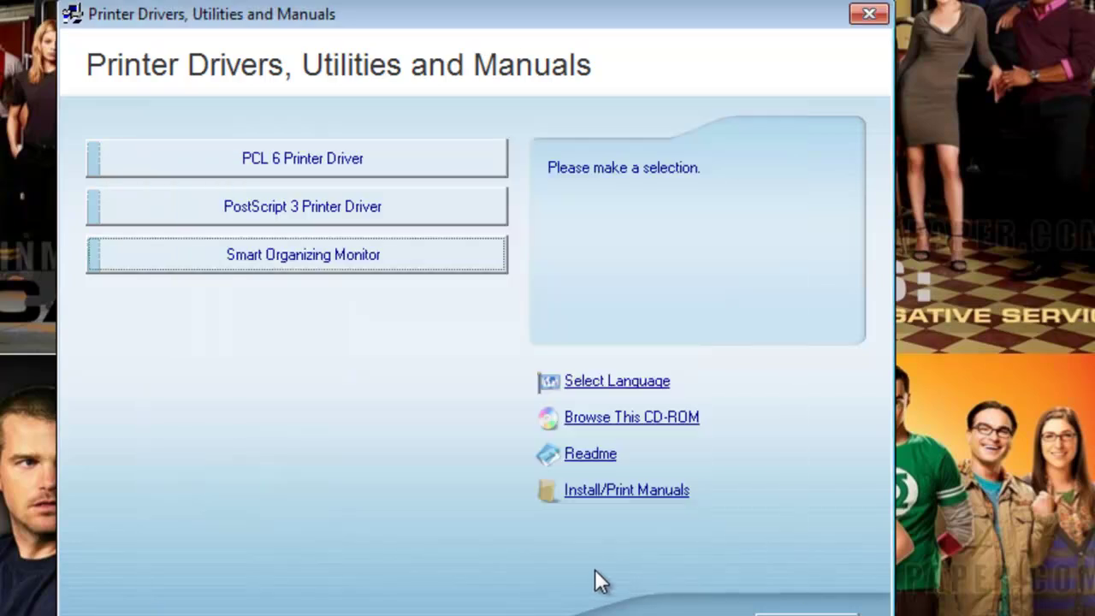